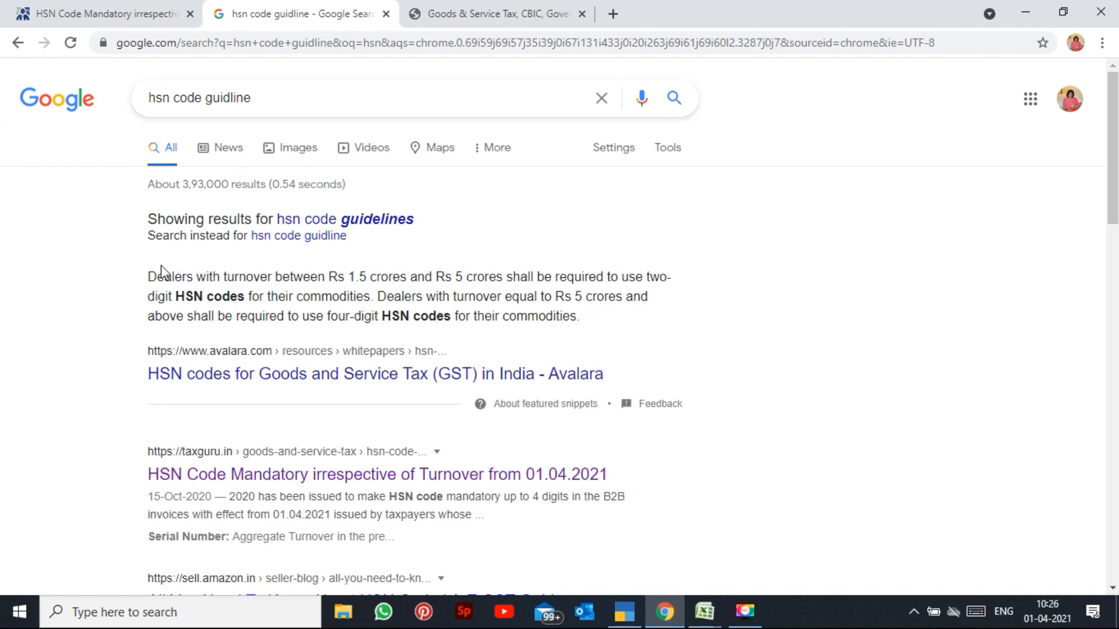
Step: Read the HSN digit rules in the search result snippet and in the turnover table of the taxguru.in article
{"action": "left_click_drag", "start_coordinate": [149, 275], "coordinate": [544, 297]}
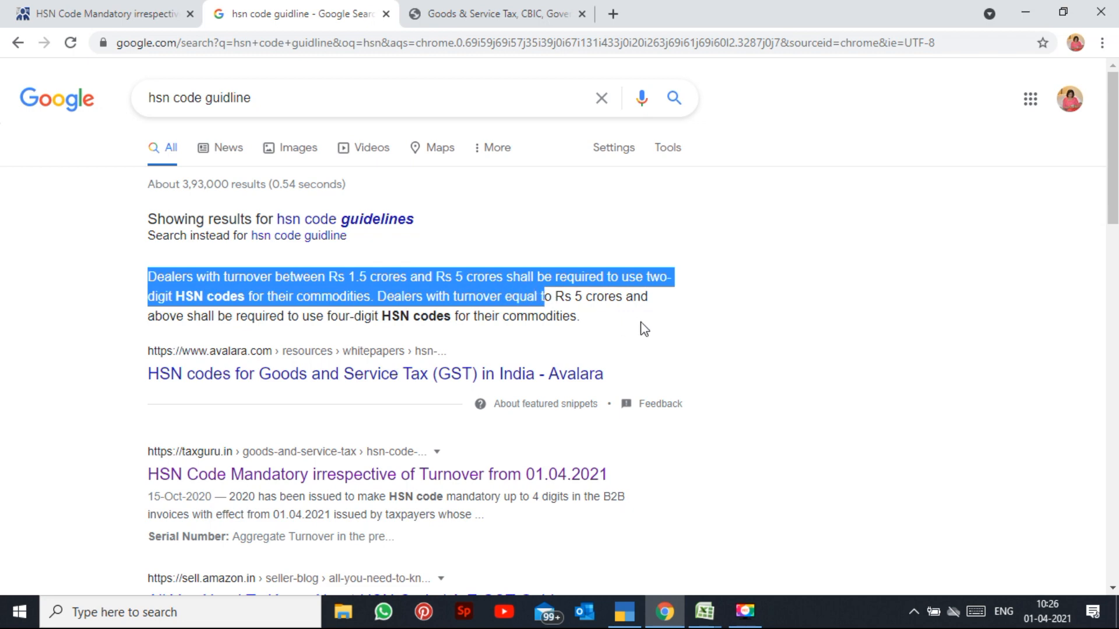
{"action": "left_click", "coordinate": [579, 316]}
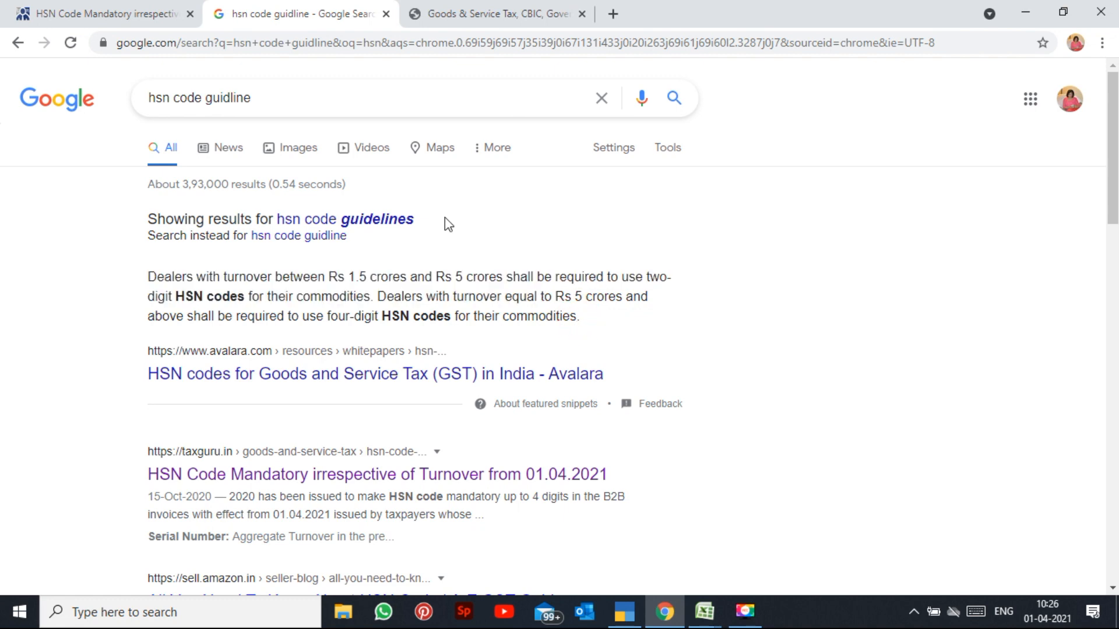
{"action": "left_click", "coordinate": [137, 20]}
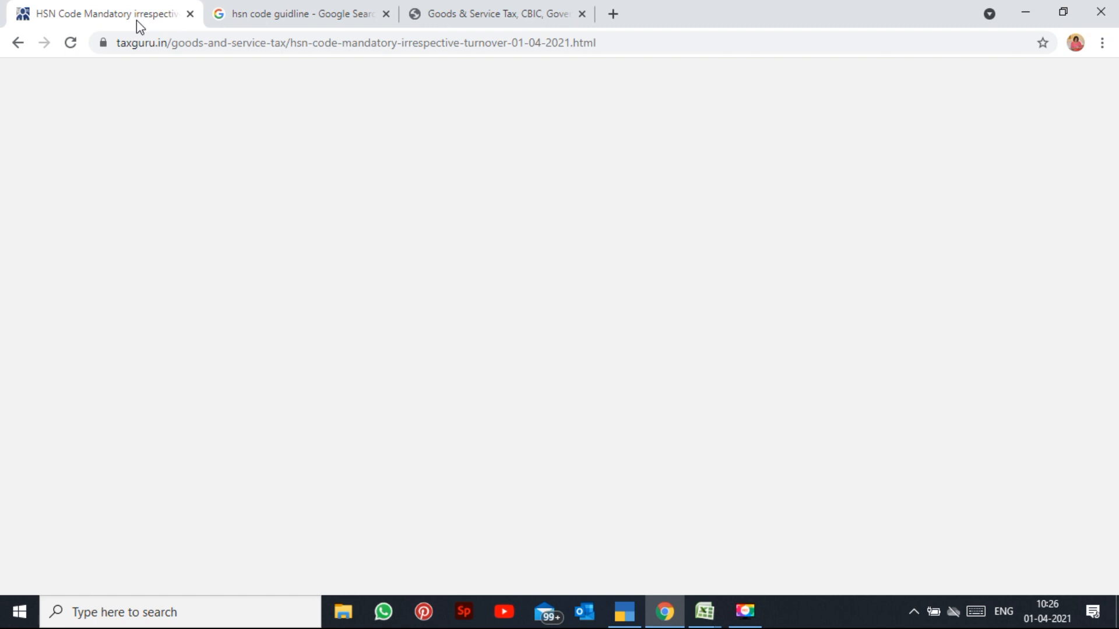
{"action": "scroll", "coordinate": [506, 303], "scroll_direction": "down", "scroll_amount": 8}
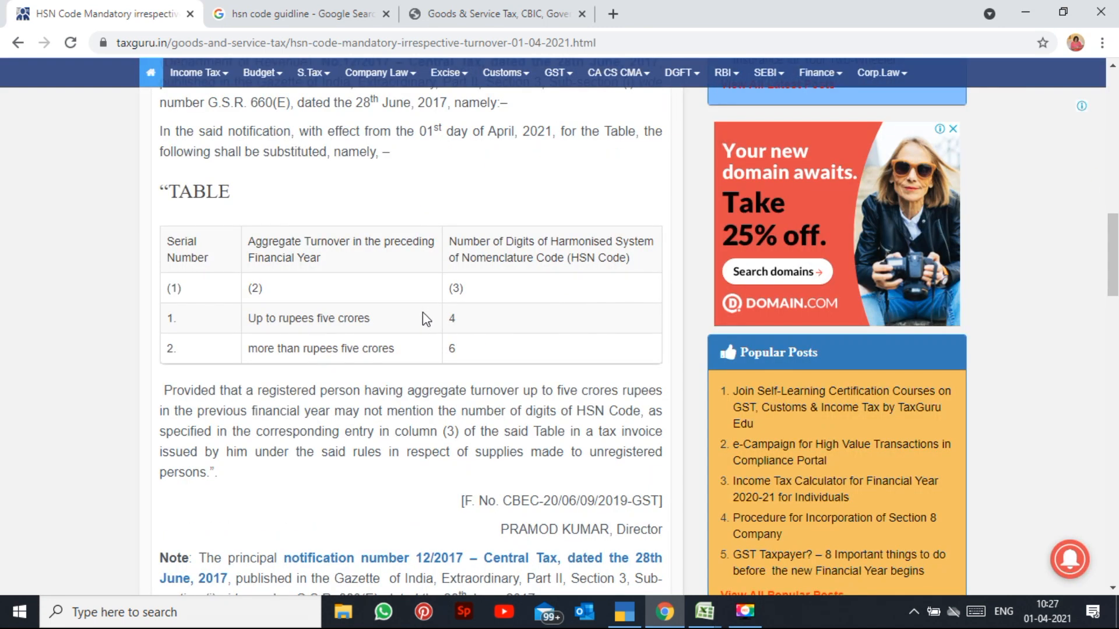
{"action": "left_click_drag", "start_coordinate": [248, 318], "coordinate": [520, 328]}
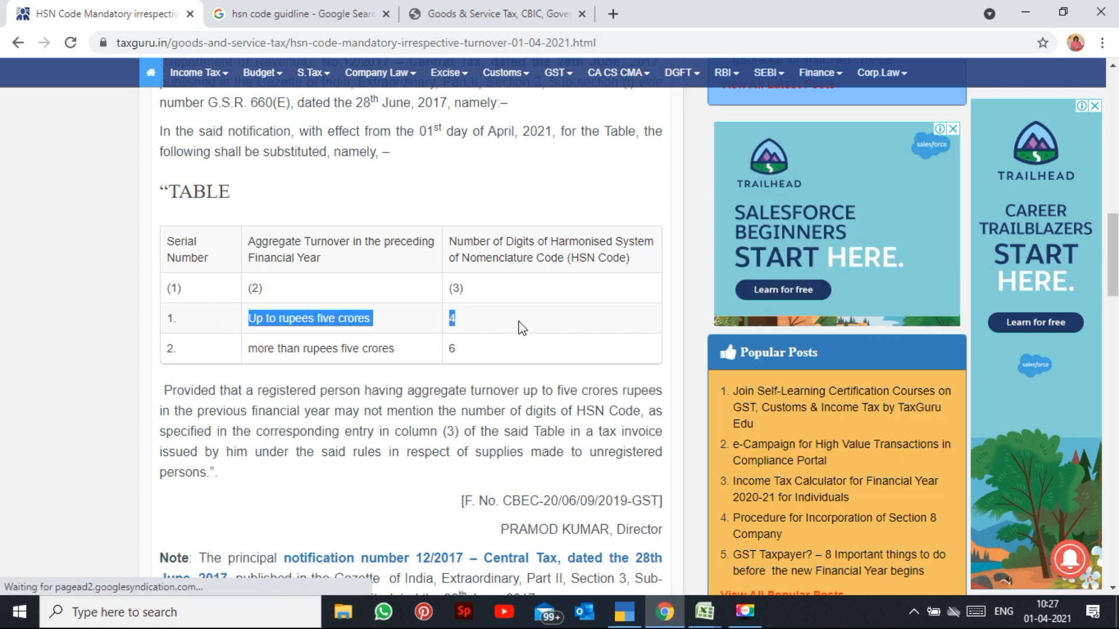
{"action": "left_click", "coordinate": [466, 318]}
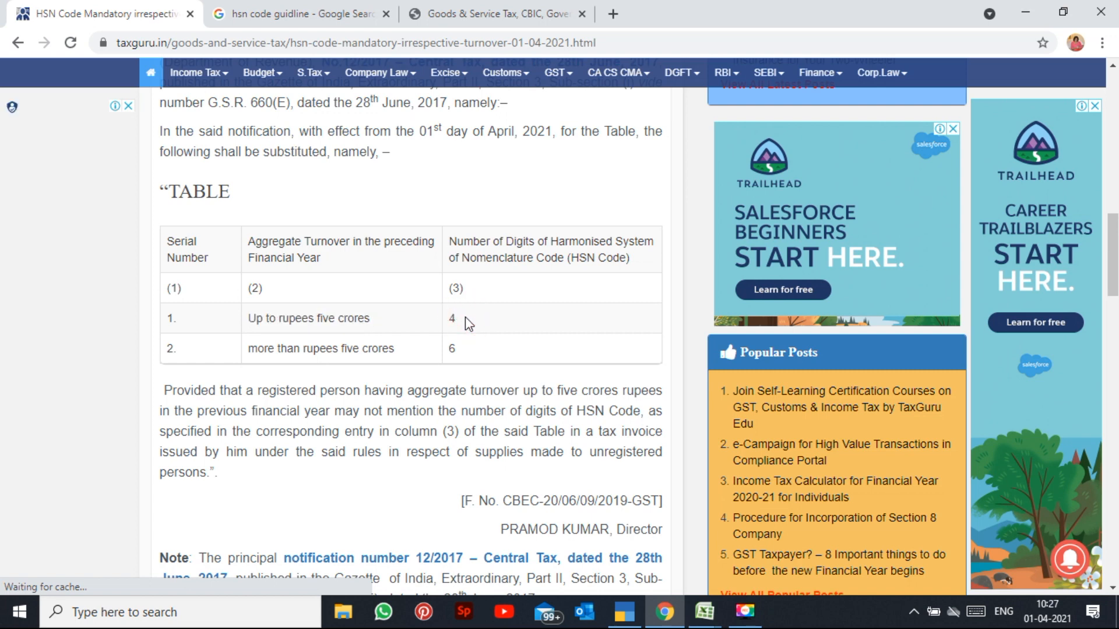
{"action": "left_click", "coordinate": [247, 352]}
{"action": "left_click_drag", "start_coordinate": [247, 353], "coordinate": [452, 348]}
{"action": "left_click", "coordinate": [457, 351]}
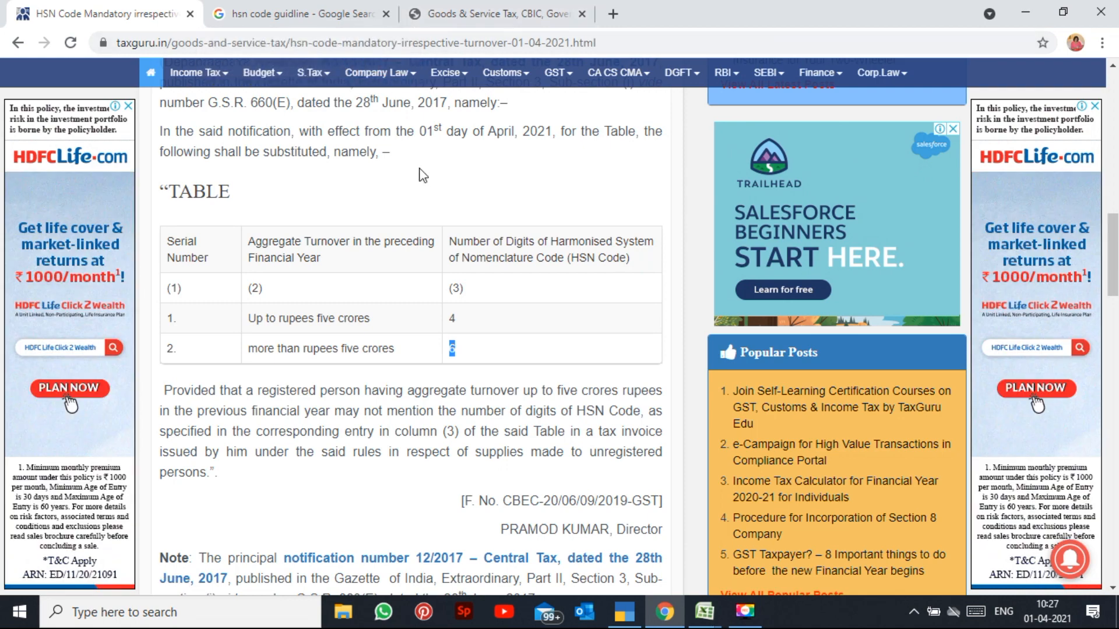
Step: Look over the codes and descriptions in the GST HSN Code list.xlsx workbook in Excel, and minimize it
{"action": "left_click", "coordinate": [704, 611]}
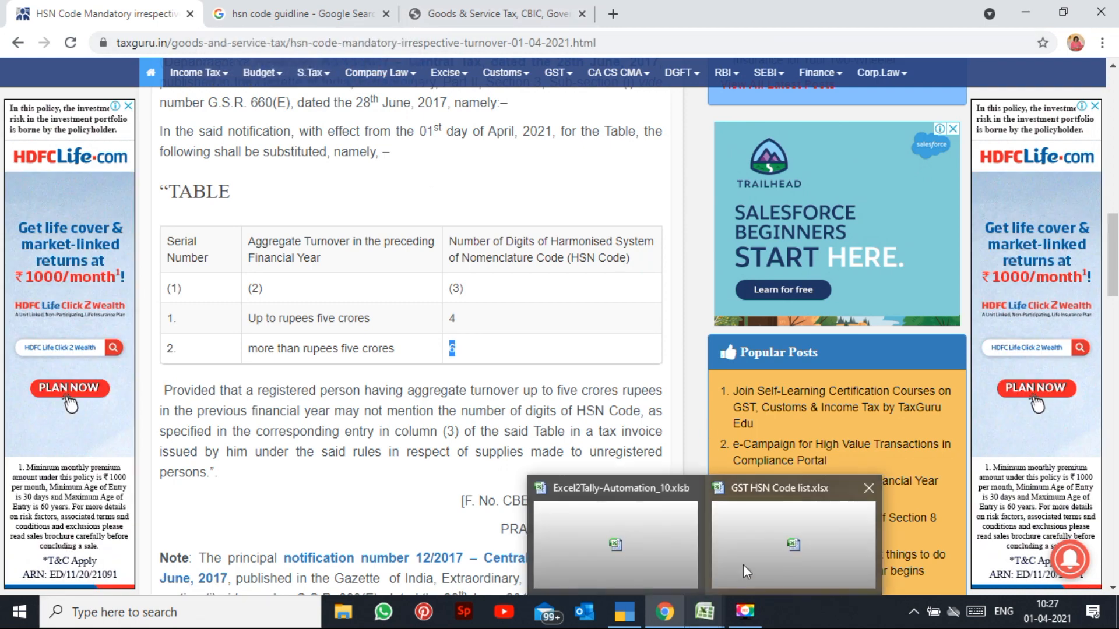
{"action": "left_click", "coordinate": [751, 557]}
{"action": "left_click", "coordinate": [323, 241]}
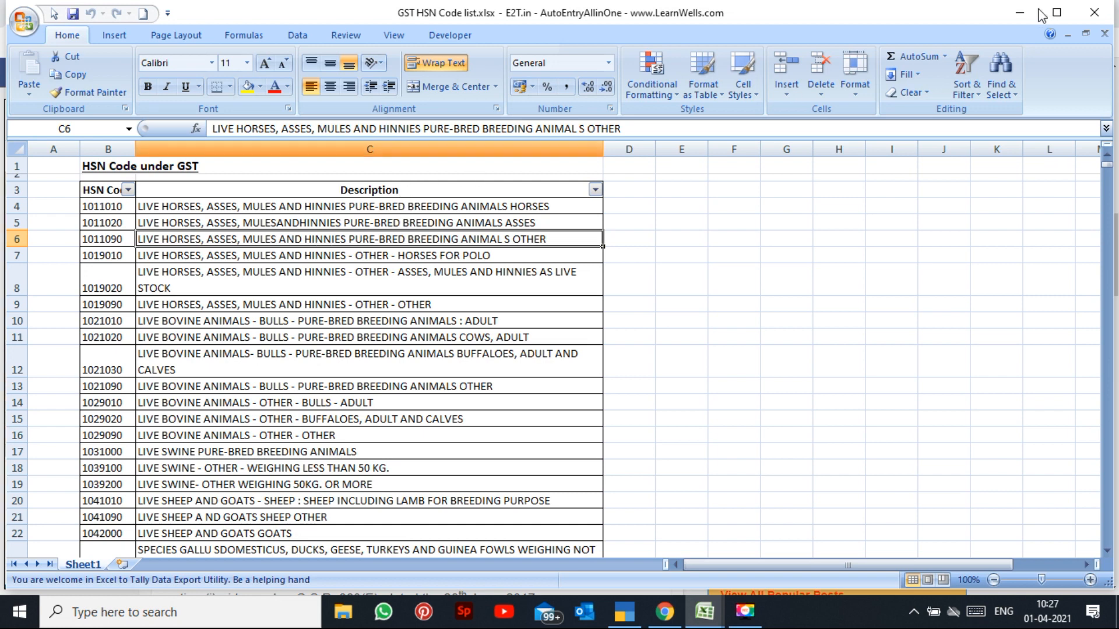
{"action": "left_click", "coordinate": [1021, 14]}
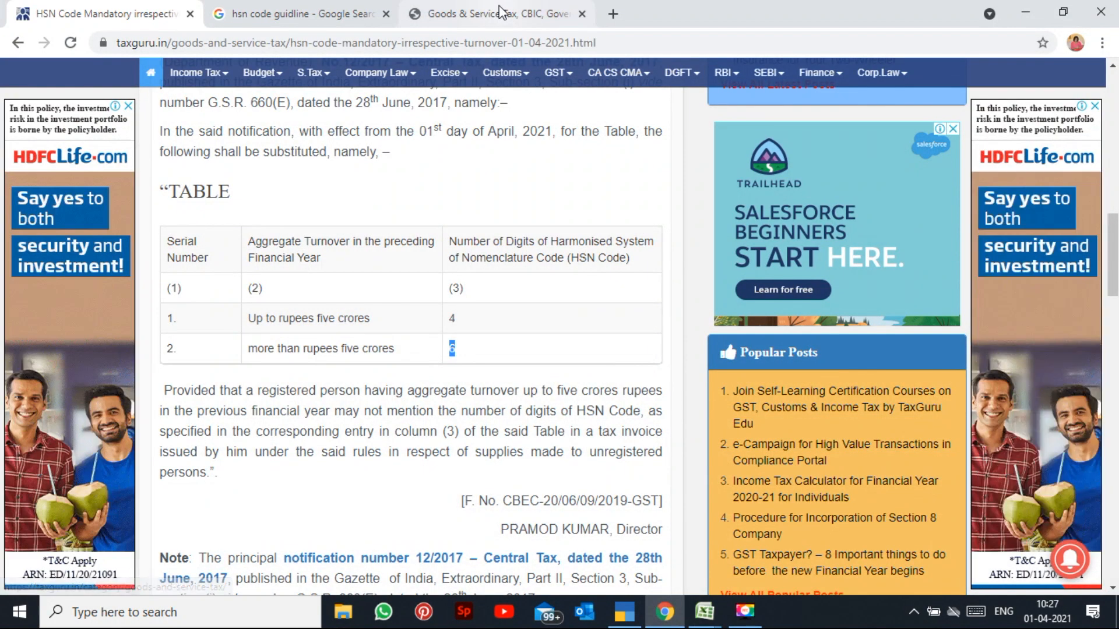
Step: Examine the goods table on the CBIC GST rates page in the browser, and glance again at the HSN code list workbook
{"action": "left_click", "coordinate": [500, 12]}
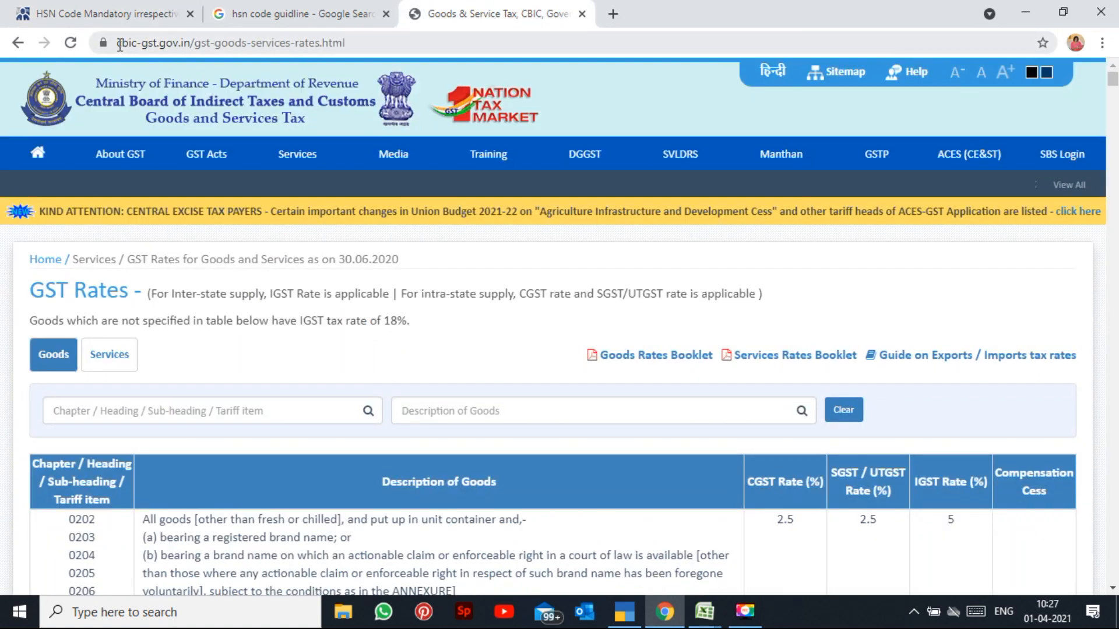
{"action": "left_click_drag", "start_coordinate": [117, 43], "coordinate": [332, 42]}
{"action": "left_click_drag", "start_coordinate": [450, 68], "coordinate": [479, 66]}
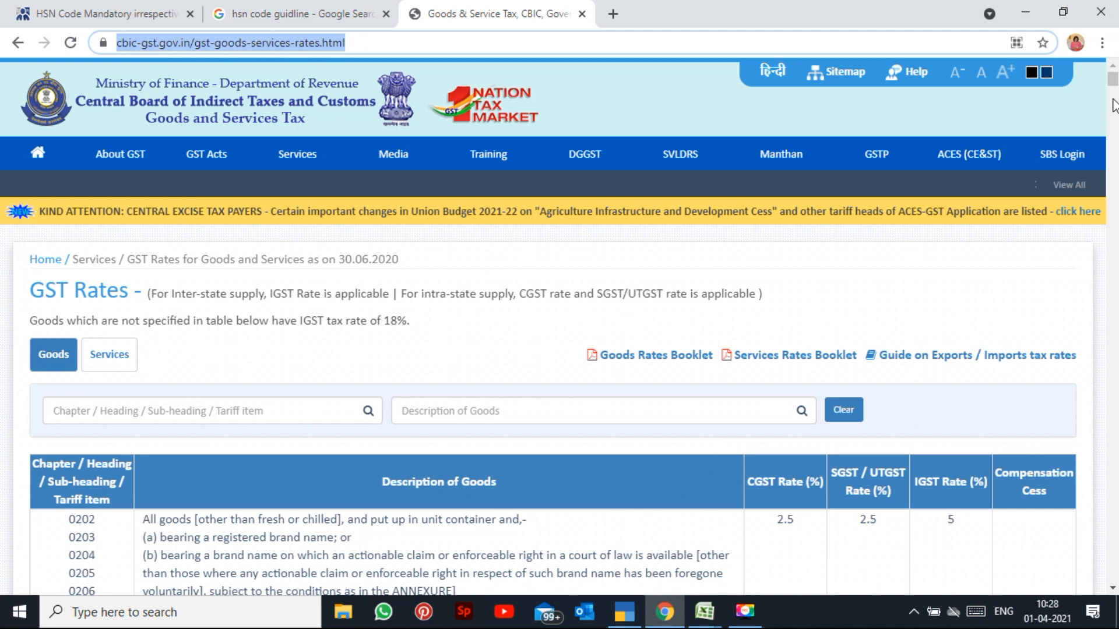
{"action": "left_click_drag", "start_coordinate": [1111, 81], "coordinate": [1113, 123]}
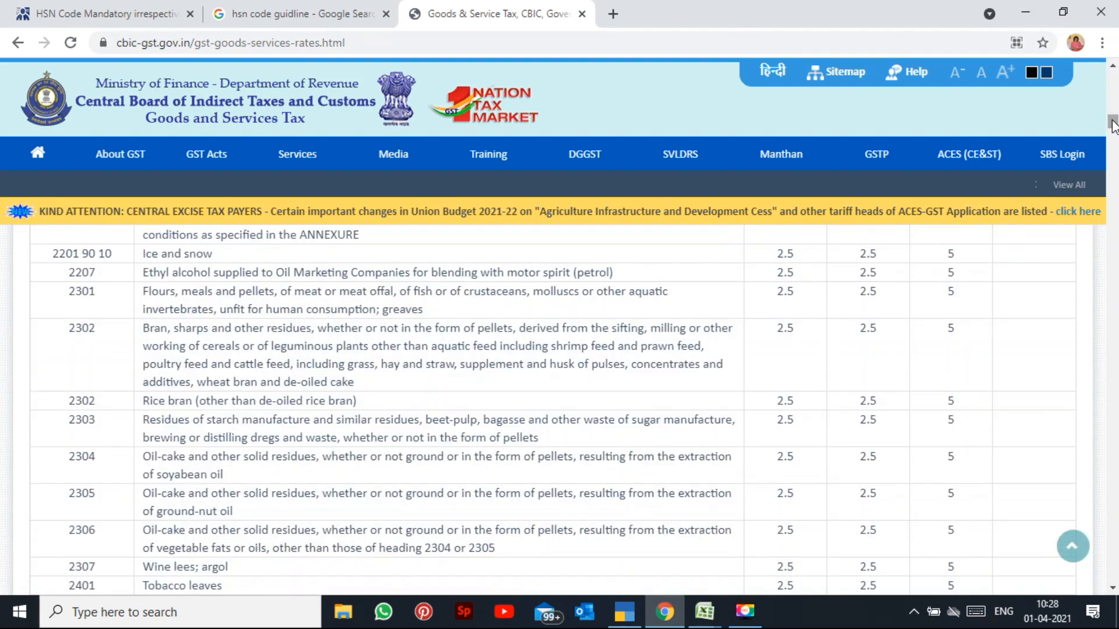
{"action": "mouse_move", "coordinate": [705, 611]}
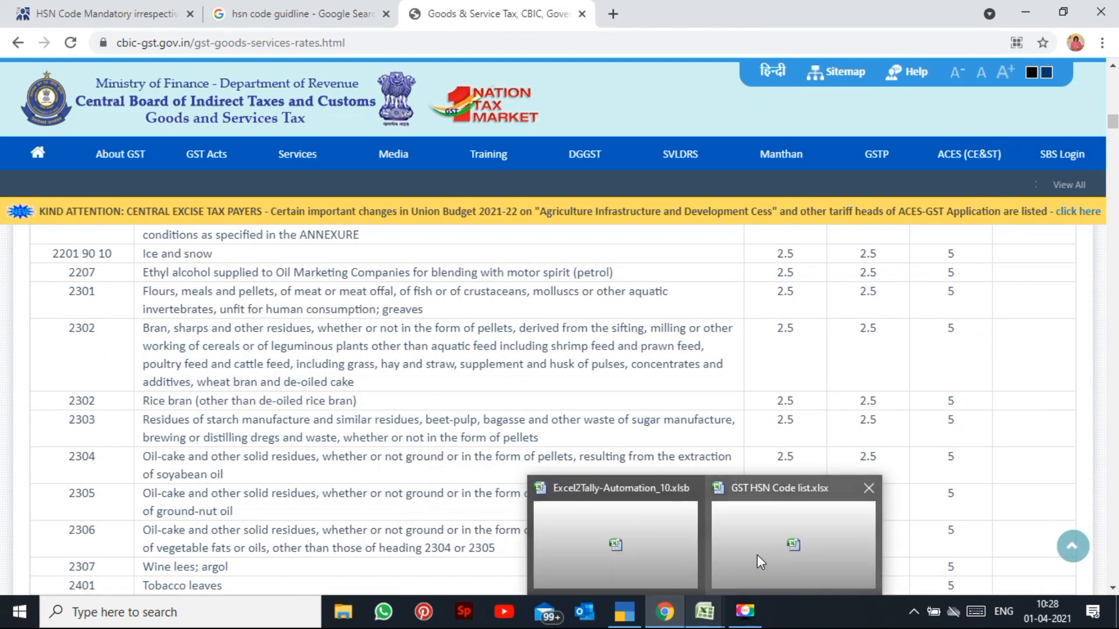
{"action": "left_click", "coordinate": [757, 554]}
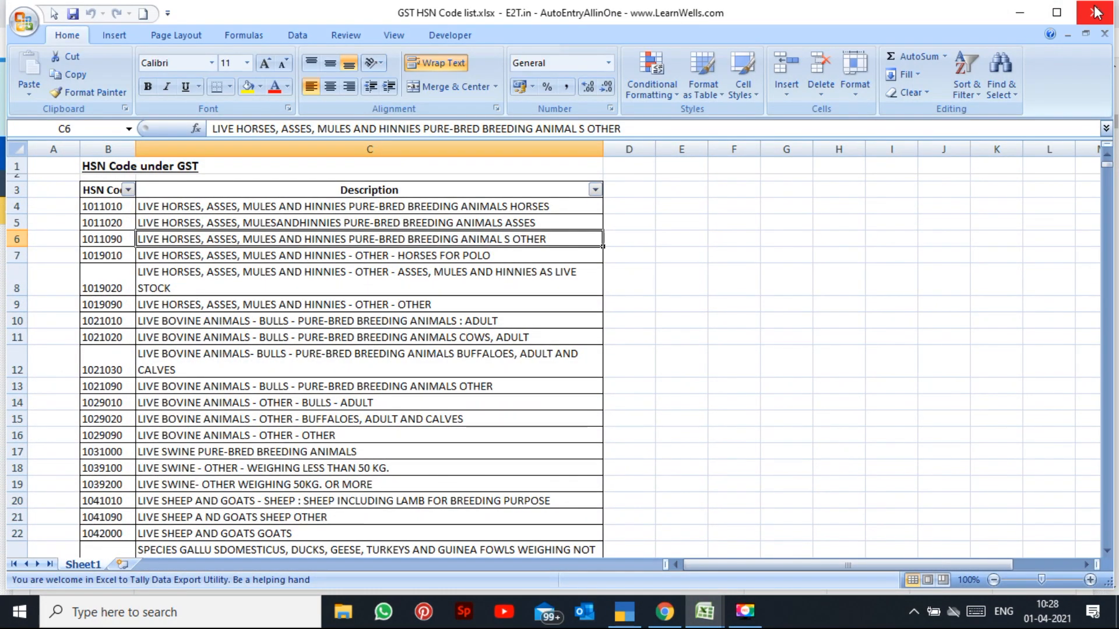
{"action": "left_click", "coordinate": [1020, 13]}
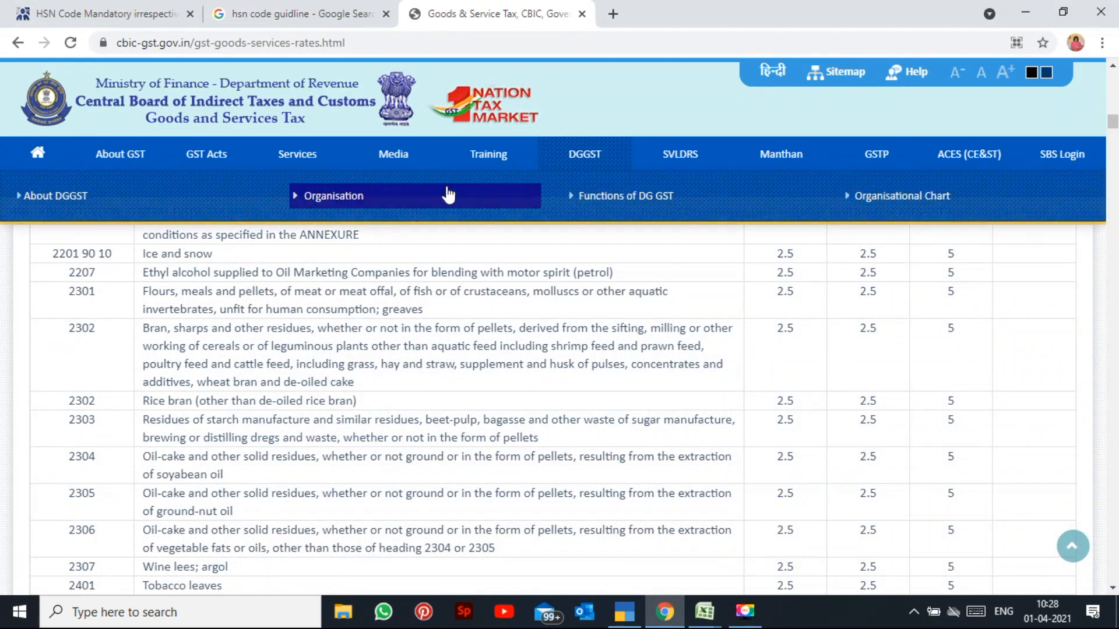
Step: Switch to TallyPrime and open the GST Rate Setup report for the Primary stock group from the statutory GST reports
{"action": "left_click", "coordinate": [633, 610]}
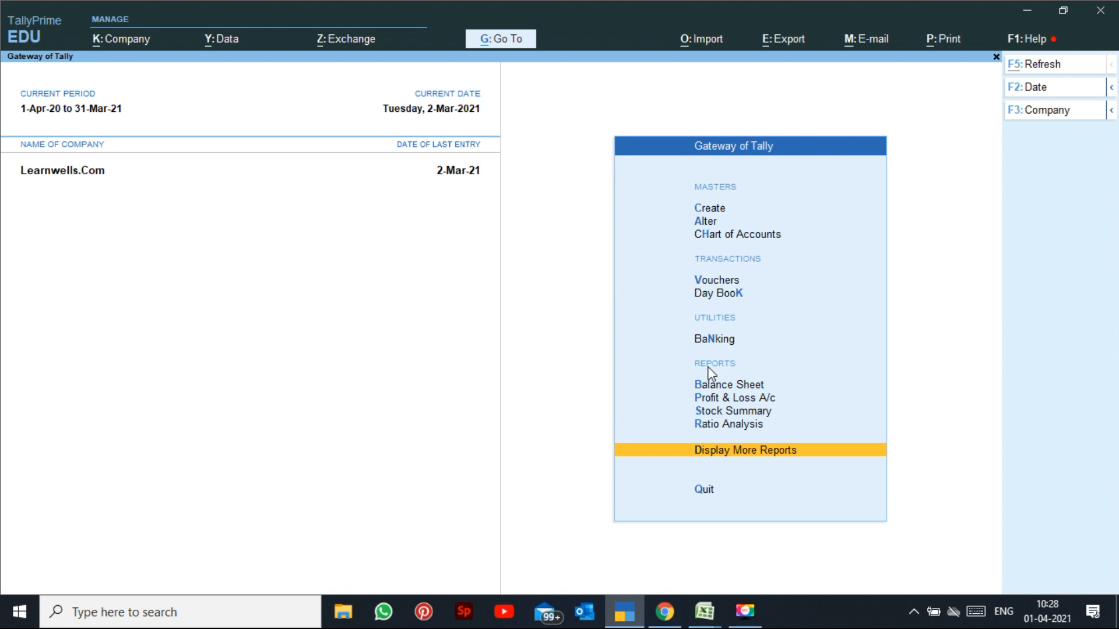
{"action": "key", "text": "Return"}
{"action": "left_click", "coordinate": [712, 382]}
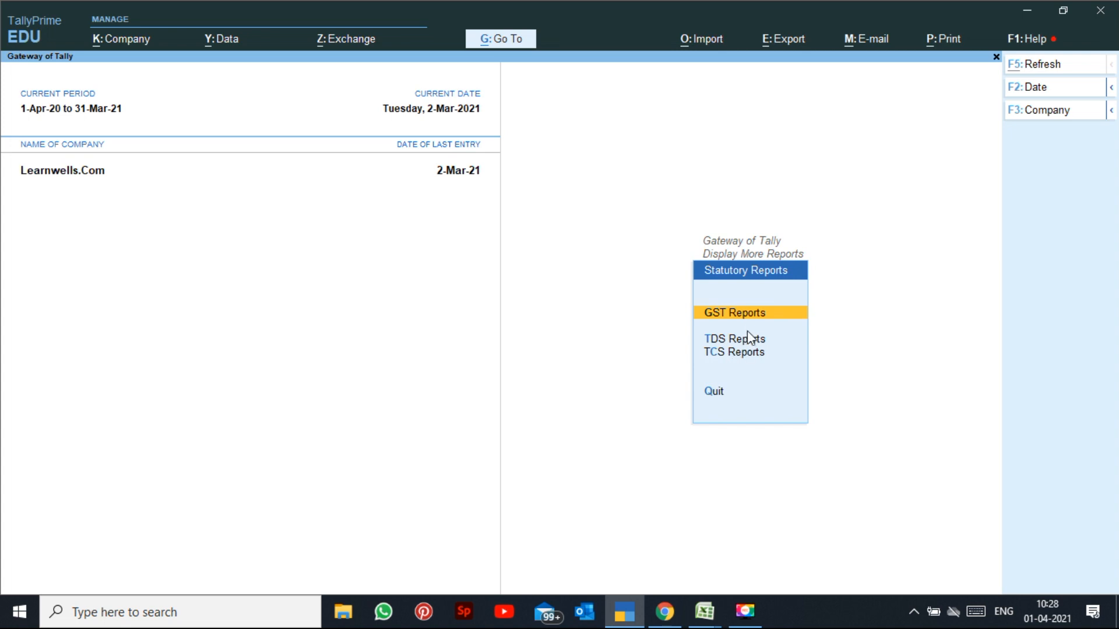
{"action": "left_click", "coordinate": [754, 325]}
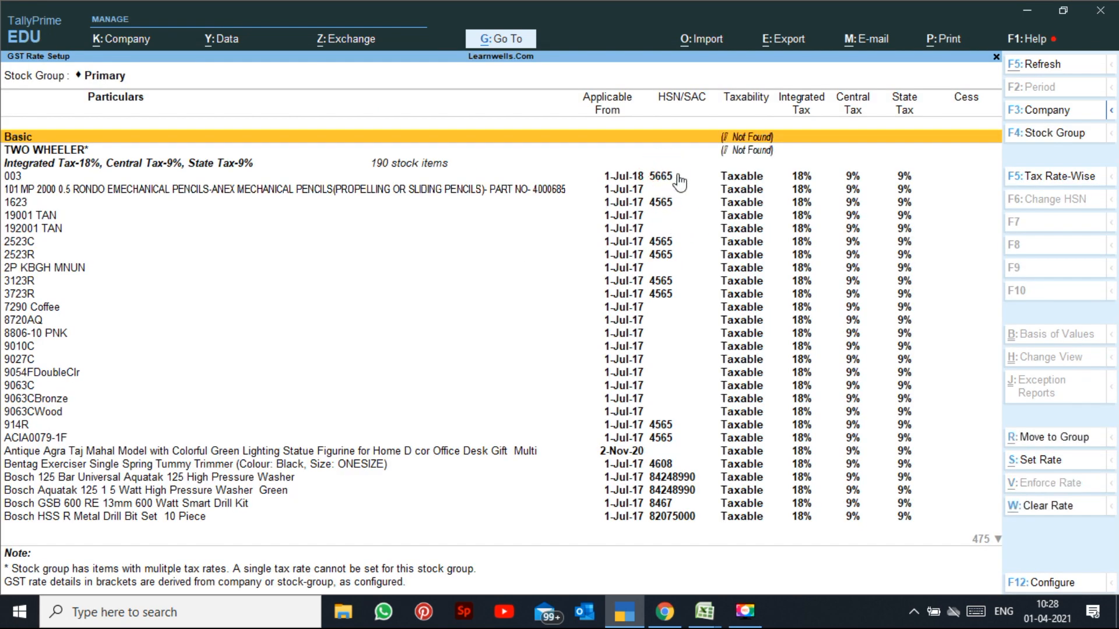
Step: Go through the stock items in the GST Rate Setup list, from item 003 to 9063C, and check their HSN/SAC codes
{"action": "left_click", "coordinate": [674, 182]}
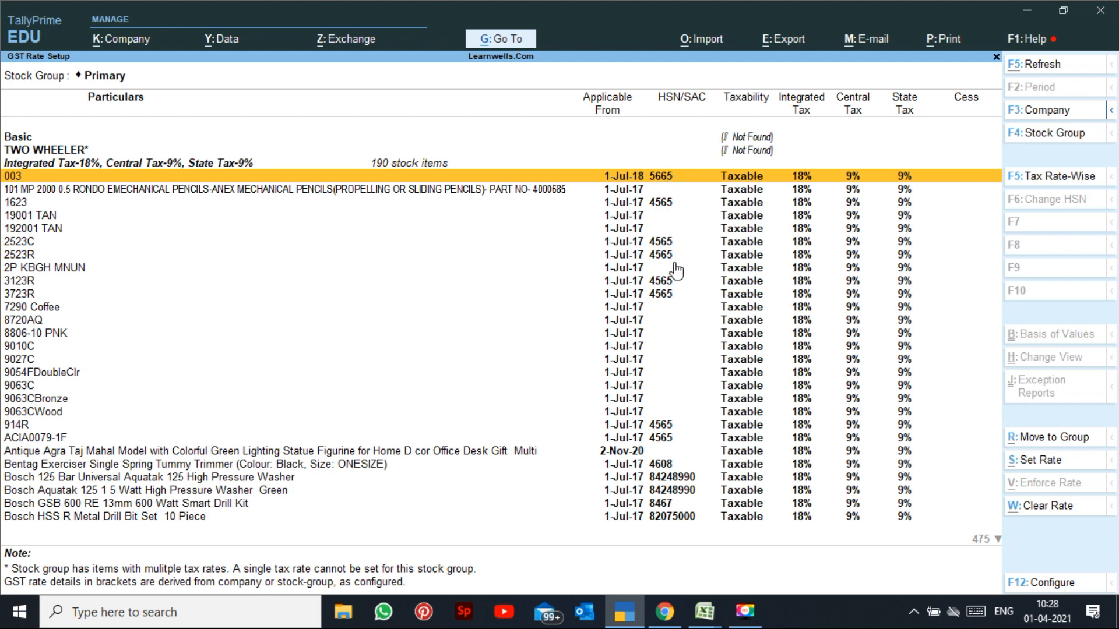
{"action": "key", "text": "Down"}
{"action": "key", "text": "Down"}
{"action": "key", "text": "Down"}
{"action": "key", "text": "Down"}
{"action": "key", "text": "Down"}
{"action": "key", "text": "Down"}
{"action": "key", "text": "Down"}
{"action": "key", "text": "Down"}
{"action": "key", "text": "Down"}
{"action": "key", "text": "Down"}
{"action": "key", "text": "Down"}
{"action": "key", "text": "Down"}
{"action": "key", "text": "Down"}
{"action": "key", "text": "Down"}
{"action": "key", "text": "Down"}
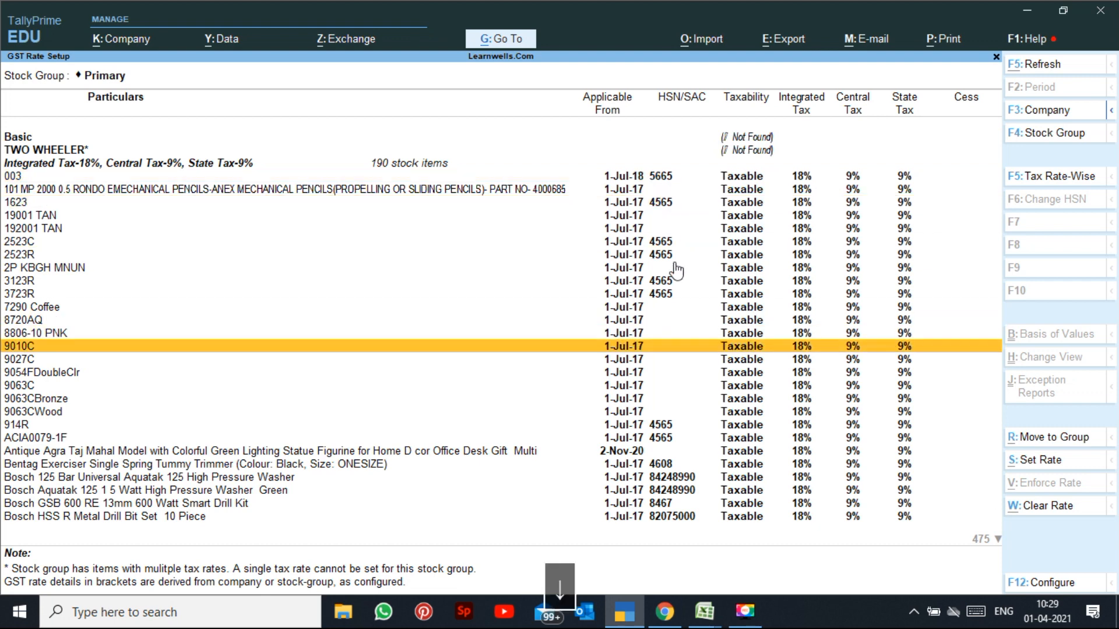
{"action": "key", "text": "Down"}
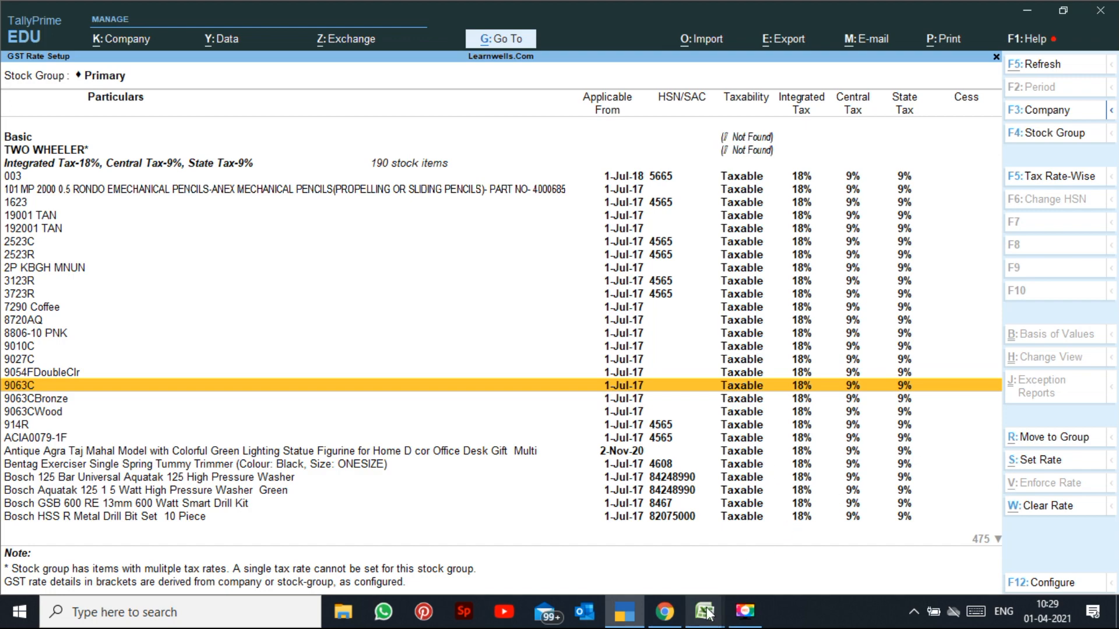
Step: Switch to the Excel2Tally-Automation_10.xlsb workbook in Excel and examine its sheets up to the VCH-Connect journal voucher data
{"action": "mouse_move", "coordinate": [705, 612]}
{"action": "left_click", "coordinate": [656, 563]}
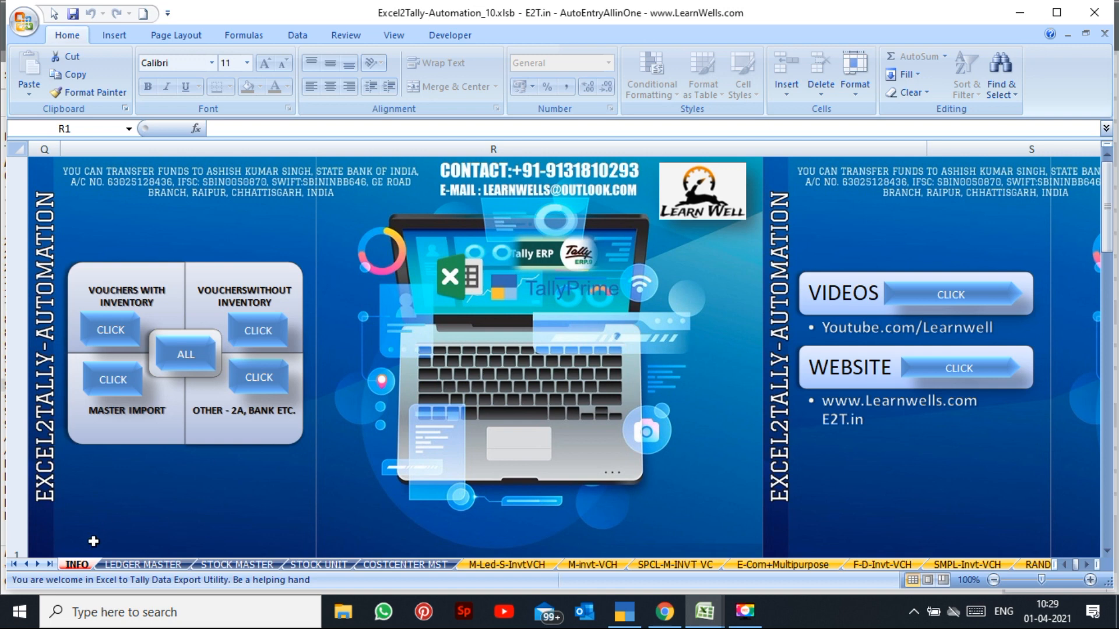
{"action": "left_click", "coordinate": [38, 564]}
{"action": "left_click", "coordinate": [39, 564]}
{"action": "left_click", "coordinate": [38, 564]}
{"action": "left_click", "coordinate": [38, 564]}
{"action": "left_click", "coordinate": [38, 564]}
{"action": "left_click", "coordinate": [38, 564]}
{"action": "left_click", "coordinate": [38, 564]}
{"action": "left_click", "coordinate": [38, 564]}
{"action": "left_click", "coordinate": [38, 564]}
{"action": "left_click", "coordinate": [38, 564]}
{"action": "left_click", "coordinate": [39, 564]}
{"action": "left_click", "coordinate": [38, 564]}
{"action": "left_click", "coordinate": [38, 564]}
{"action": "left_click", "coordinate": [39, 564]}
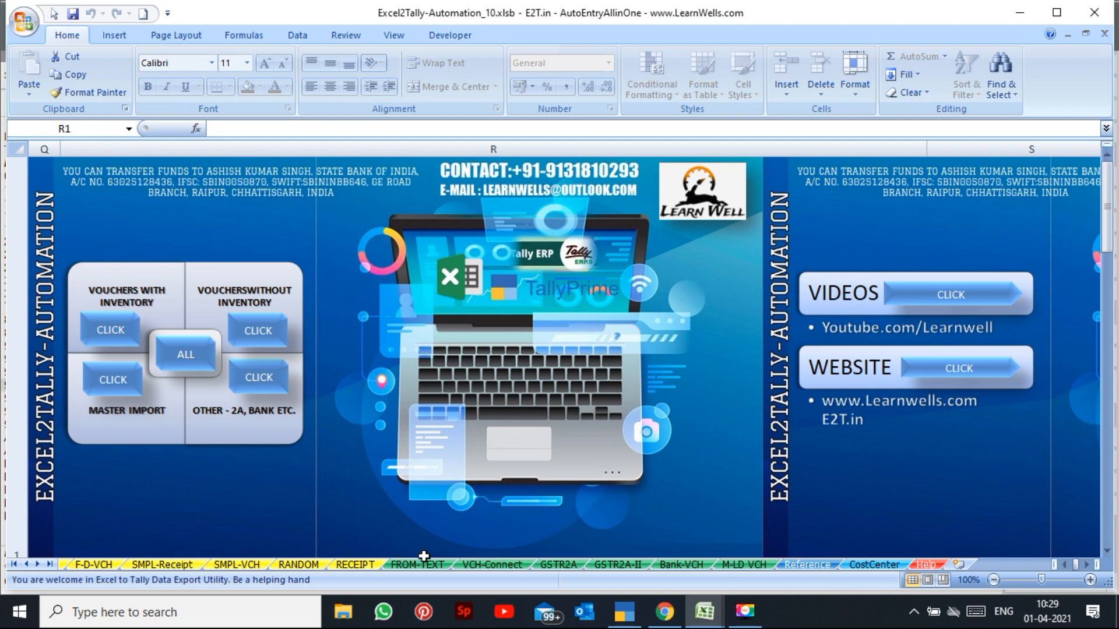
{"action": "left_click", "coordinate": [513, 566]}
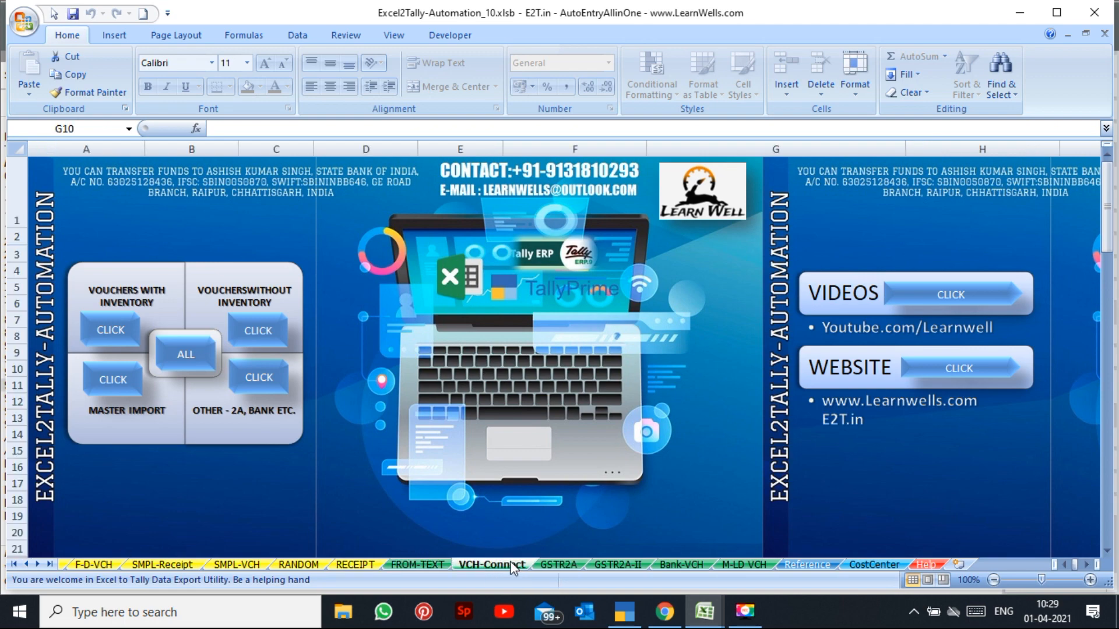
{"action": "left_click", "coordinate": [406, 365]}
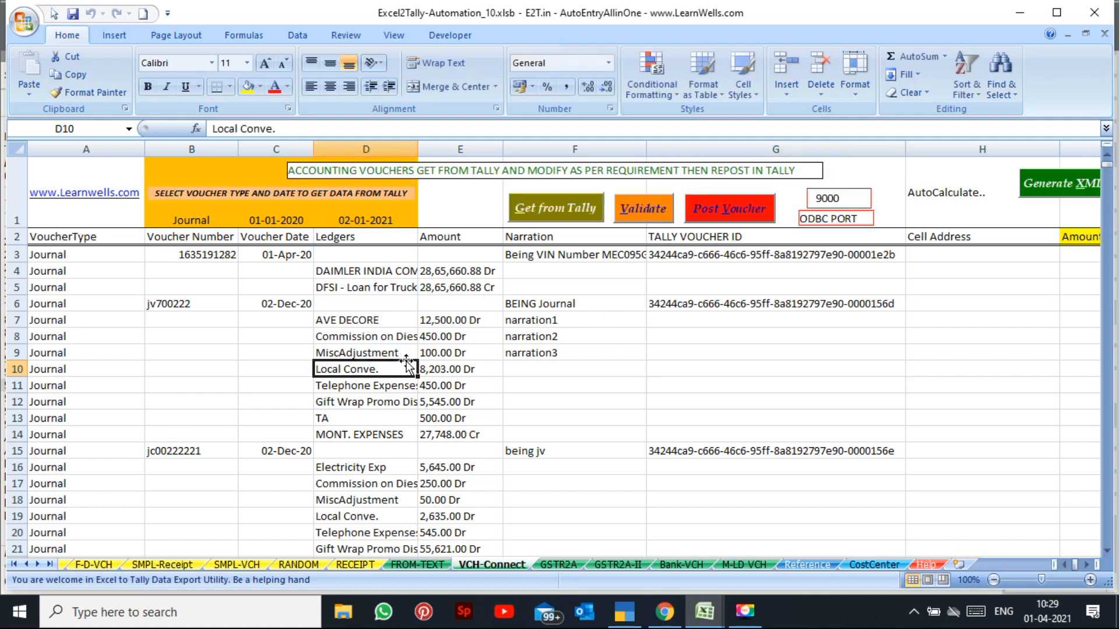
Step: Import the stock item data from Tally into the STOCK MASTER sheet
{"action": "left_click", "coordinate": [14, 564]}
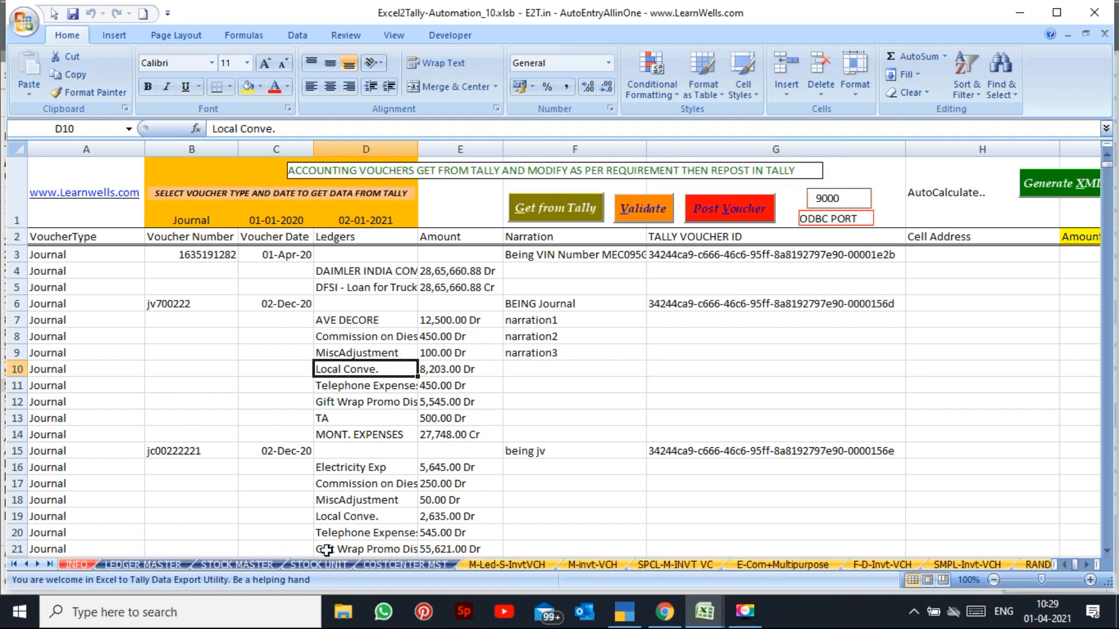
{"action": "left_click", "coordinate": [256, 565]}
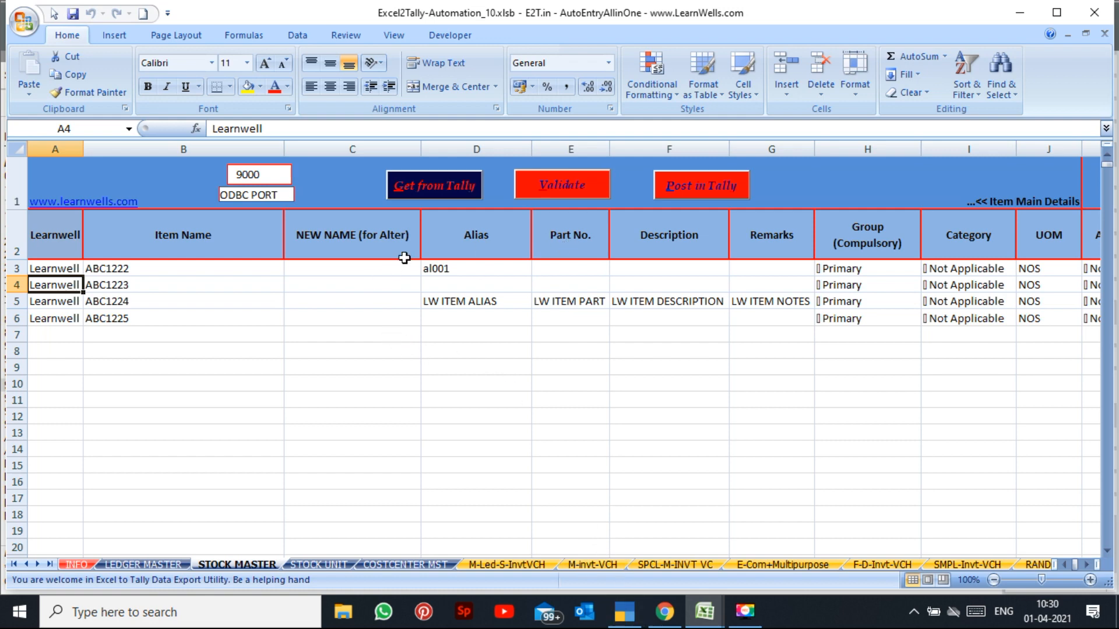
{"action": "left_click", "coordinate": [433, 189]}
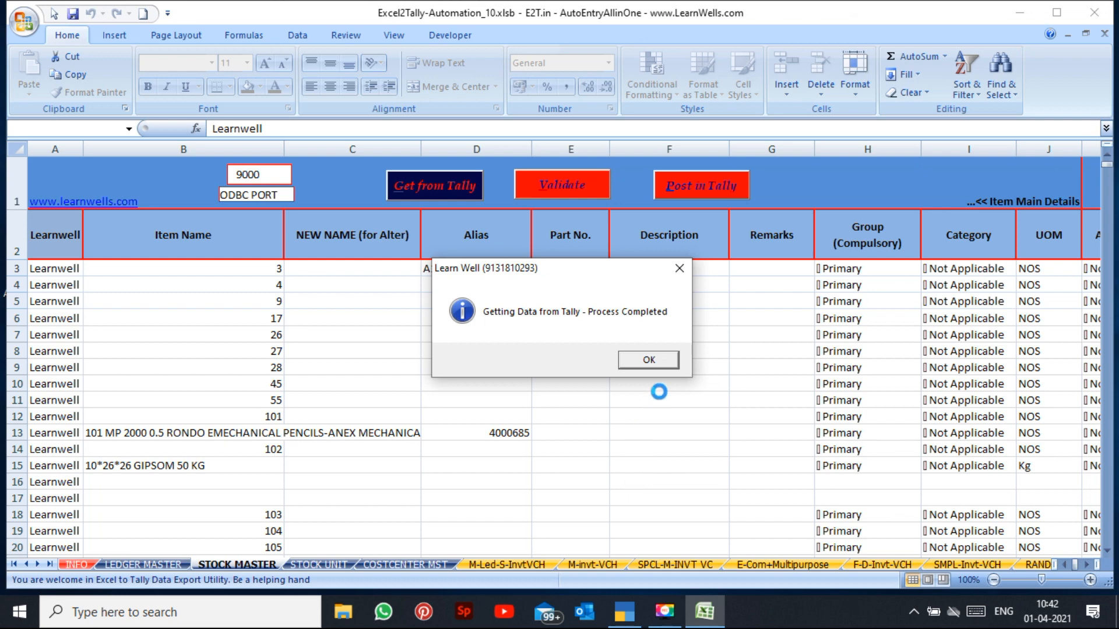
{"action": "left_click", "coordinate": [650, 361]}
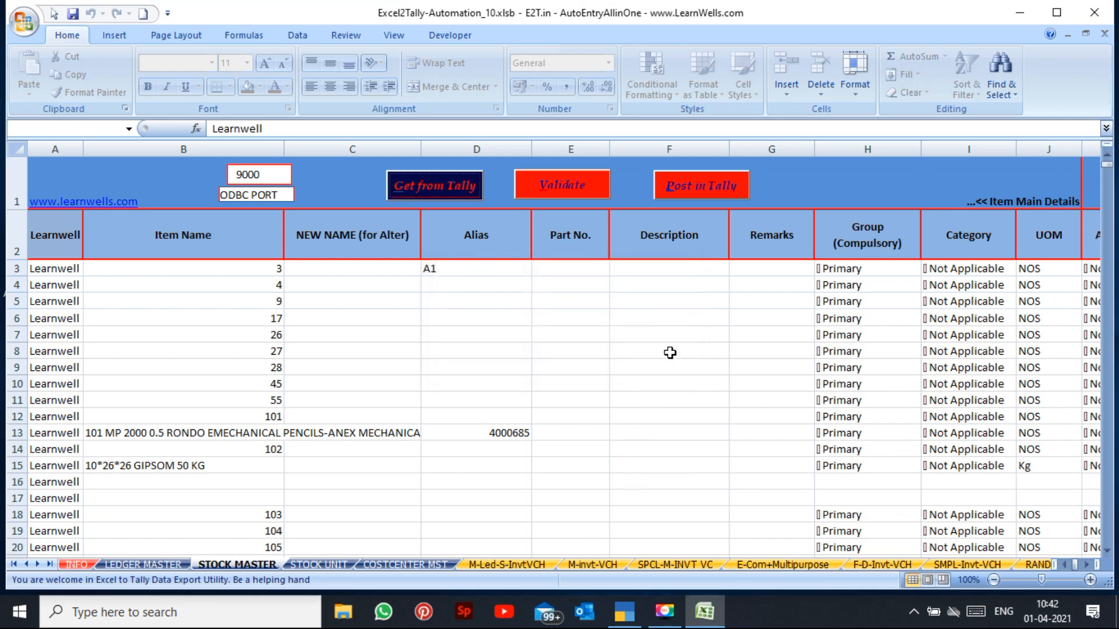
Step: Examine the imported stock master columns, from item details through rates, GST details and MRP to the opening totals and Auto Calculate column
{"action": "left_click", "coordinate": [702, 348]}
{"action": "key", "text": "Tab"}
{"action": "key", "text": "Tab"}
{"action": "key", "text": "Tab"}
{"action": "key", "text": "Tab"}
{"action": "key", "text": "Tab"}
{"action": "key", "text": "Tab"}
{"action": "key", "text": "Tab"}
{"action": "key", "text": "Tab"}
{"action": "key", "text": "Tab"}
{"action": "key", "text": "Tab"}
{"action": "key", "text": "Tab"}
{"action": "key", "text": "Tab"}
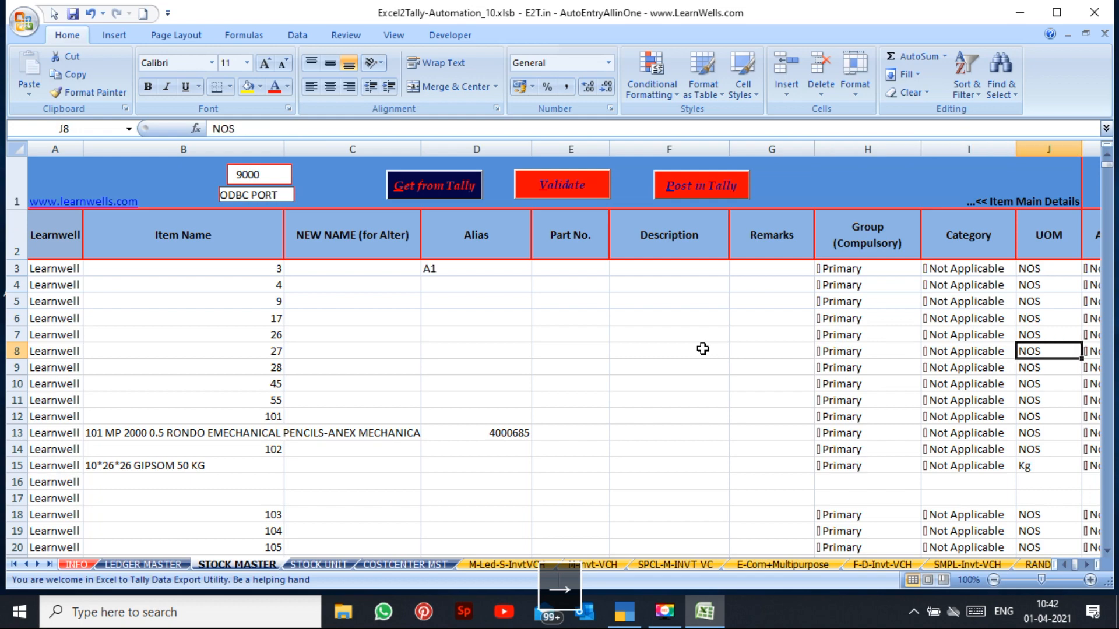
{"action": "key", "text": "Tab"}
{"action": "key", "text": "Tab"}
{"action": "key", "text": "Tab"}
{"action": "key", "text": "Tab"}
{"action": "key", "text": "Tab"}
{"action": "key", "text": "Tab"}
{"action": "key", "text": "Tab"}
{"action": "key", "text": "Tab"}
{"action": "key", "text": "Tab"}
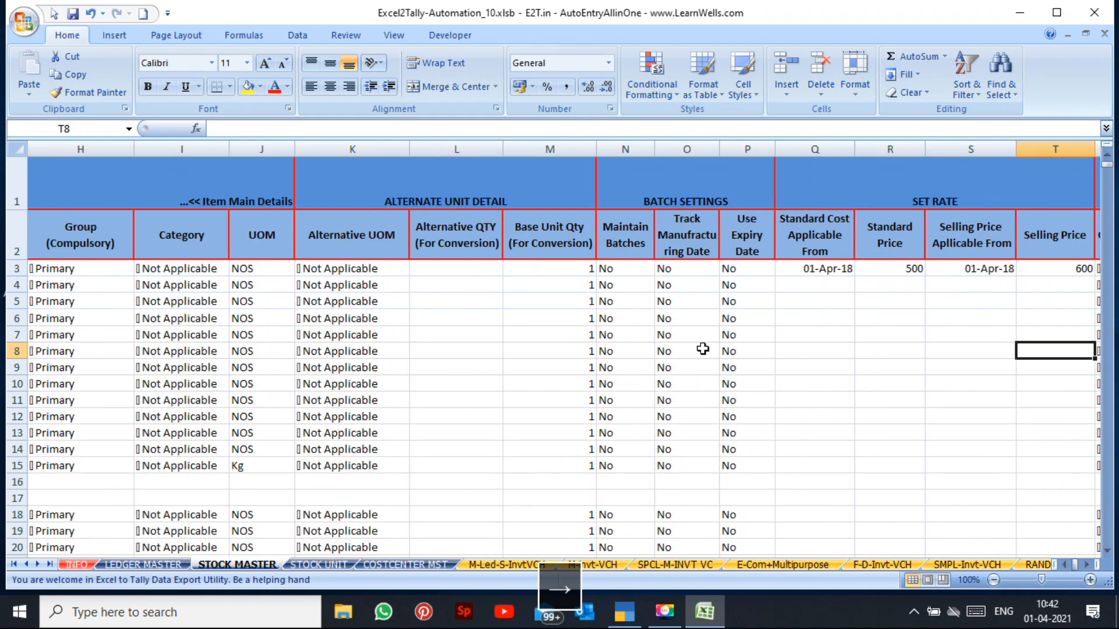
{"action": "key", "text": "Tab"}
{"action": "key", "text": "Tab"}
{"action": "key", "text": "Tab"}
{"action": "key", "text": "Tab"}
{"action": "key", "text": "Tab"}
{"action": "key", "text": "Tab"}
{"action": "key", "text": "Tab"}
{"action": "key", "text": "Tab"}
{"action": "key", "text": "Tab"}
{"action": "key", "text": "Tab"}
{"action": "key", "text": "Tab"}
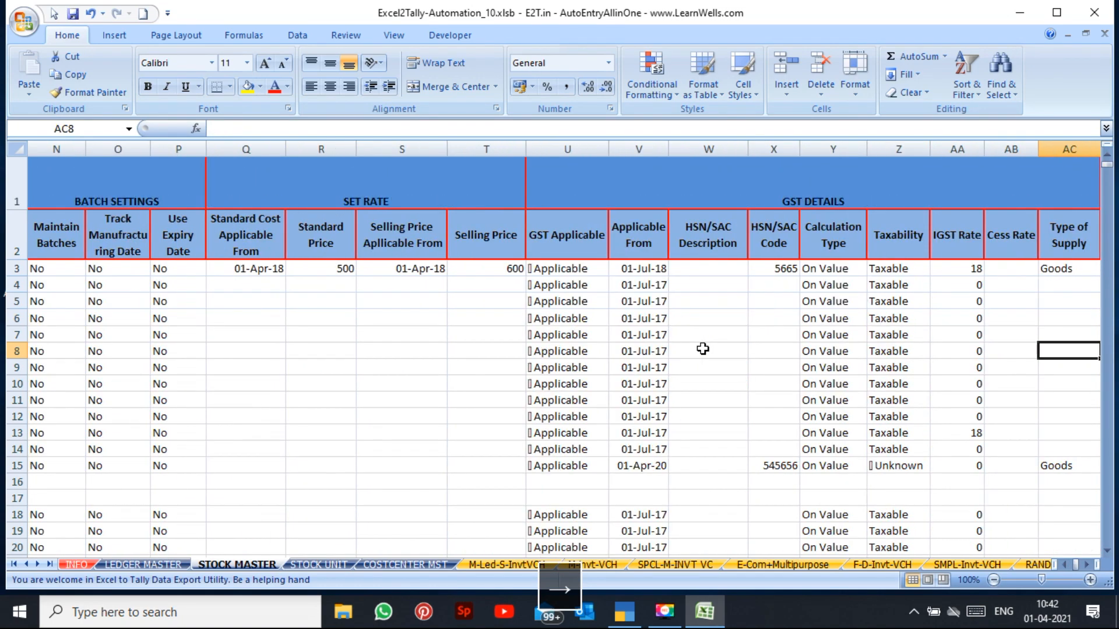
{"action": "key", "text": "Tab"}
{"action": "key", "text": "Tab"}
{"action": "key", "text": "Tab"}
{"action": "key", "text": "Tab"}
{"action": "key", "text": "Tab"}
{"action": "key", "text": "Tab"}
{"action": "key", "text": "Tab"}
{"action": "key", "text": "Tab"}
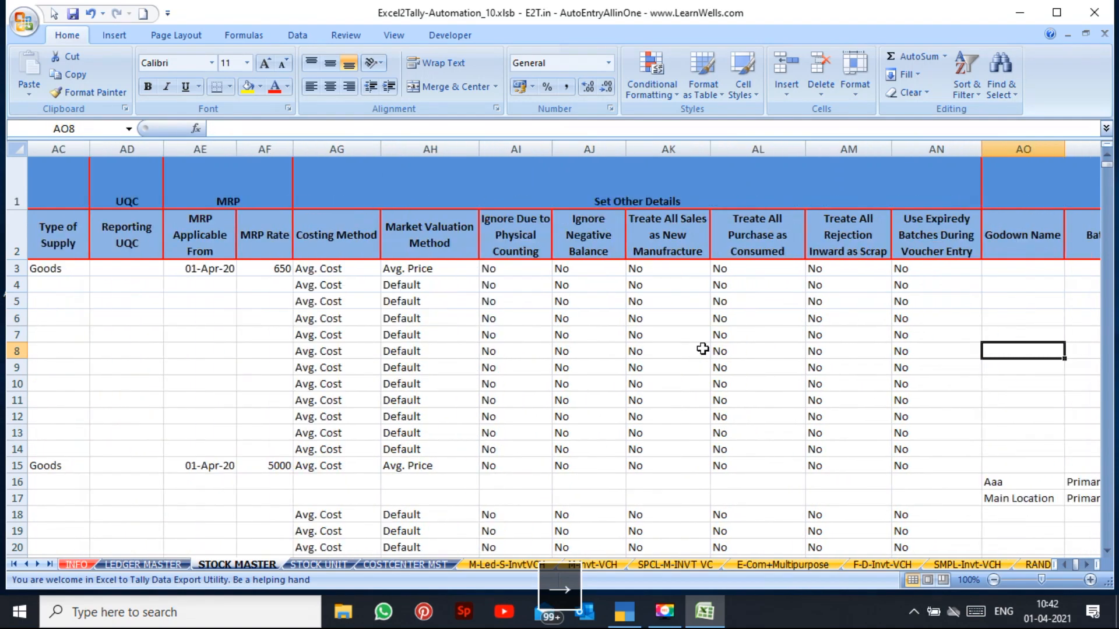
{"action": "key", "text": "Right"}
{"action": "key", "text": "Right"}
{"action": "key", "text": "Right"}
{"action": "key", "text": "Right"}
{"action": "key", "text": "Right"}
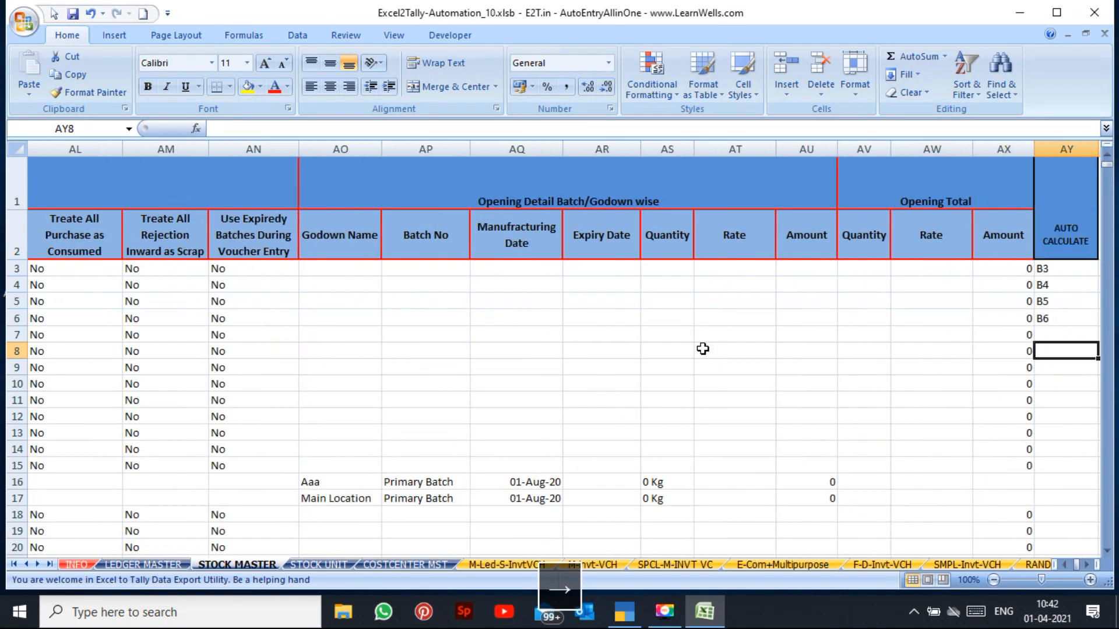
Step: Examine the opening batch and godown details of the imported stock items down past row 62 of the STOCK MASTER sheet
{"action": "key", "text": "Left"}
{"action": "key", "text": "Left"}
{"action": "key", "text": "Left"}
{"action": "key", "text": "Left"}
{"action": "key", "text": "Left"}
{"action": "key", "text": "Left"}
{"action": "key", "text": "Left"}
{"action": "key", "text": "Left"}
{"action": "key", "text": "Left"}
{"action": "key", "text": "Left"}
{"action": "key", "text": "Left"}
{"action": "key", "text": "Left"}
{"action": "key", "text": "Left"}
{"action": "key", "text": "Left"}
{"action": "key", "text": "Left"}
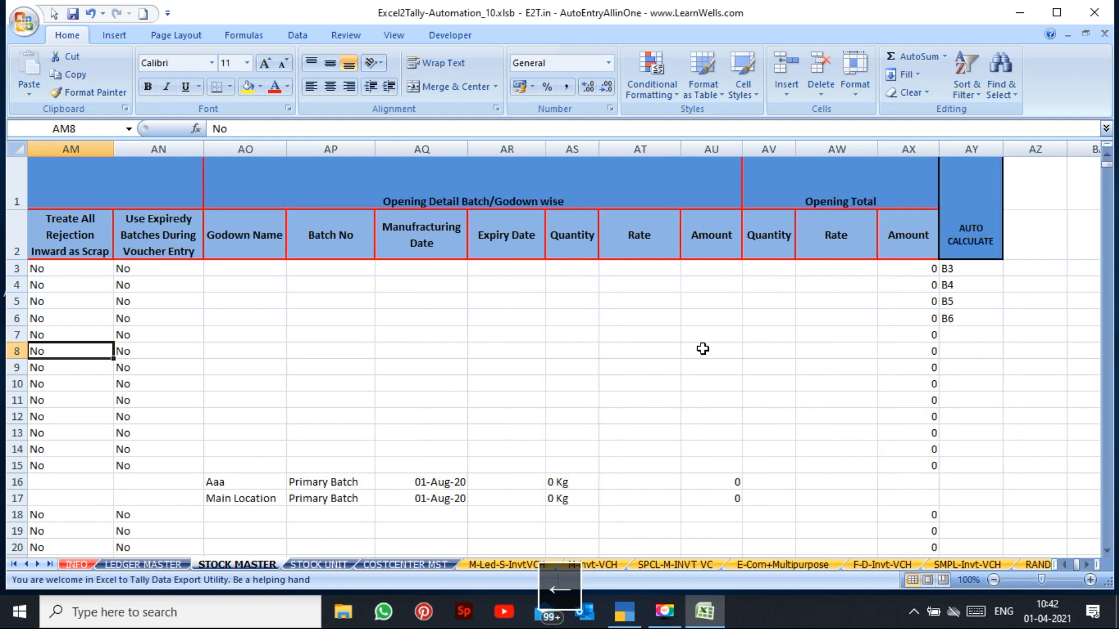
{"action": "key", "text": "Down"}
{"action": "key", "text": "Down"}
{"action": "key", "text": "Down"}
{"action": "key", "text": "Down"}
{"action": "key", "text": "Down"}
{"action": "key", "text": "Down"}
{"action": "key", "text": "Down"}
{"action": "key", "text": "Down"}
{"action": "key", "text": "Down"}
{"action": "key", "text": "Down"}
{"action": "key", "text": "Down"}
{"action": "key", "text": "Down"}
{"action": "key", "text": "Down"}
{"action": "key", "text": "Down"}
{"action": "key", "text": "Down"}
{"action": "key", "text": "Down"}
{"action": "key", "text": "Down"}
{"action": "key", "text": "Down"}
{"action": "key", "text": "Down"}
{"action": "key", "text": "Down"}
{"action": "key", "text": "Down"}
{"action": "key", "text": "Down"}
{"action": "key", "text": "Down"}
{"action": "key", "text": "Down"}
{"action": "key", "text": "Down"}
{"action": "key", "text": "Down"}
{"action": "key", "text": "Down"}
{"action": "key", "text": "Down"}
{"action": "key", "text": "Down"}
{"action": "key", "text": "Down"}
{"action": "key", "text": "Down"}
{"action": "key", "text": "Down"}
{"action": "key", "text": "Down"}
{"action": "key", "text": "Down"}
{"action": "key", "text": "Down"}
{"action": "key", "text": "Down"}
{"action": "key", "text": "Down"}
{"action": "key", "text": "Down"}
{"action": "key", "text": "Down"}
{"action": "key", "text": "Down"}
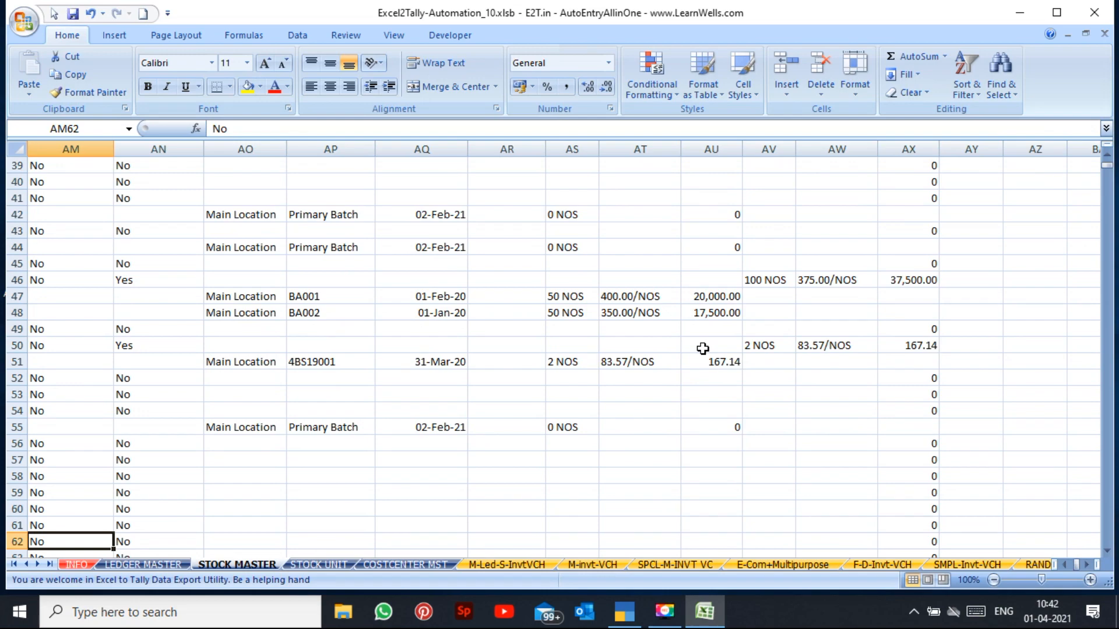
{"action": "key", "text": "Down"}
{"action": "key", "text": "Down"}
{"action": "key", "text": "Down"}
{"action": "key", "text": "Down"}
Step: Go back to the item main details and review the alternate unit, batch setting and rate columns
{"action": "key", "text": "Left"}
{"action": "key", "text": "Left"}
{"action": "key", "text": "Left"}
{"action": "key", "text": "Left"}
{"action": "key", "text": "Left"}
{"action": "key", "text": "Left"}
{"action": "key", "text": "Left"}
{"action": "key", "text": "Left"}
{"action": "key", "text": "Left"}
{"action": "key", "text": "Left"}
{"action": "key", "text": "Left"}
{"action": "key", "text": "Left"}
{"action": "key", "text": "Left"}
{"action": "key", "text": "Left"}
{"action": "key", "text": "Left"}
{"action": "key", "text": "Left"}
{"action": "key", "text": "Left"}
{"action": "key", "text": "Left"}
{"action": "key", "text": "Left"}
{"action": "key", "text": "Left"}
{"action": "key", "text": "Left"}
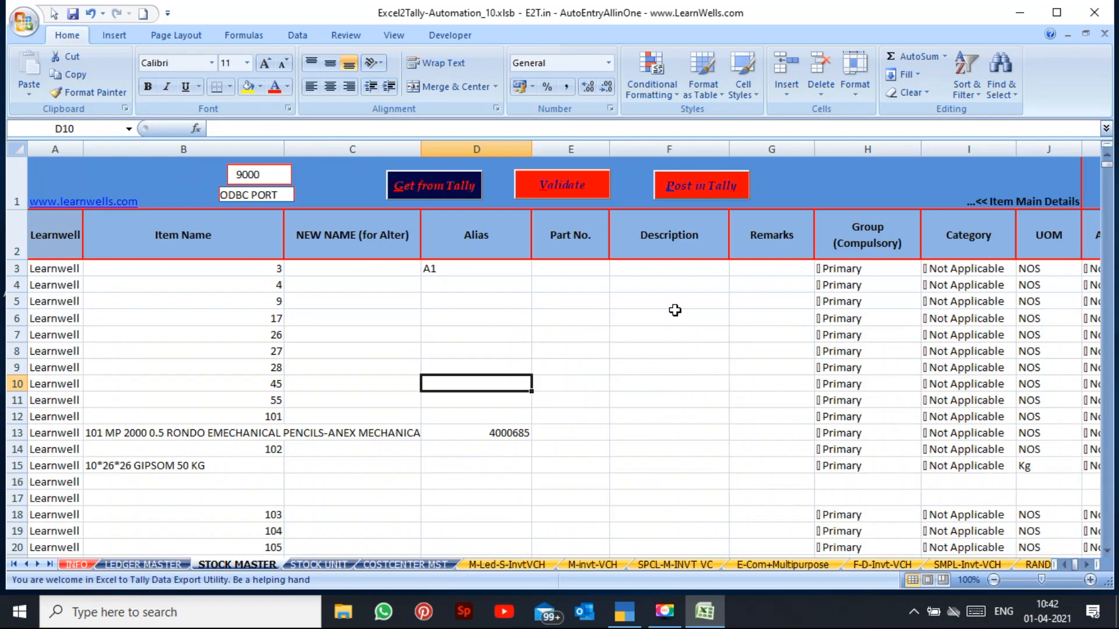
{"action": "key", "text": "Right"}
{"action": "key", "text": "Right"}
{"action": "key", "text": "Right"}
{"action": "key", "text": "Right"}
{"action": "key", "text": "Right"}
{"action": "key", "text": "Right"}
{"action": "key", "text": "Right"}
{"action": "key", "text": "Right"}
{"action": "key", "text": "Right"}
{"action": "key", "text": "Right"}
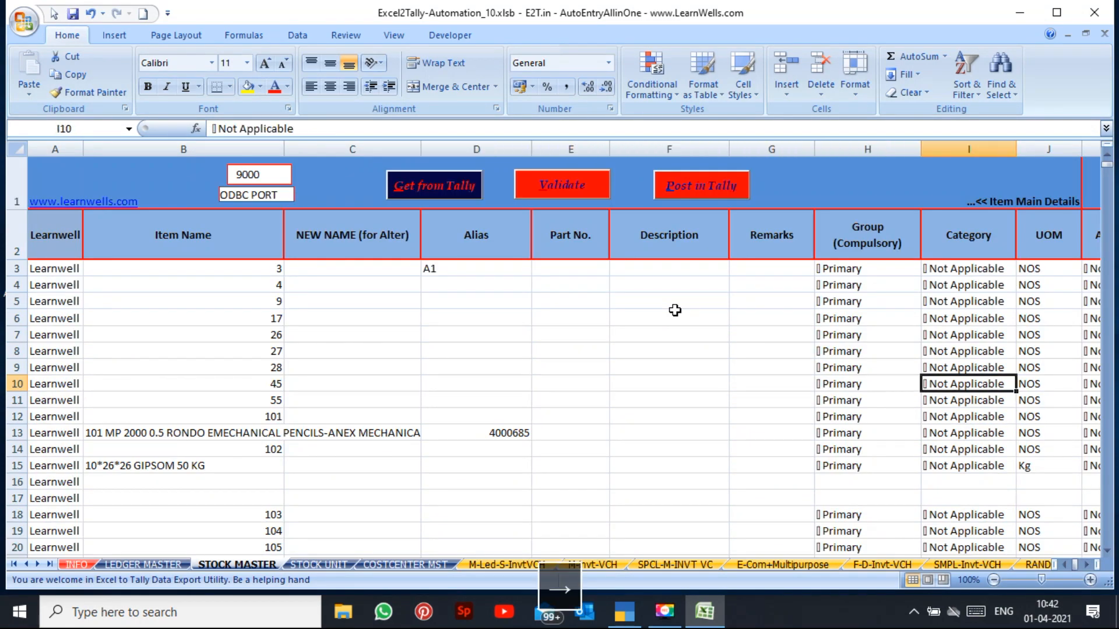
{"action": "key", "text": "Right"}
{"action": "key", "text": "Right"}
{"action": "key", "text": "Right"}
{"action": "key", "text": "Right"}
{"action": "key", "text": "Right"}
{"action": "key", "text": "Right"}
{"action": "key", "text": "Right"}
{"action": "key", "text": "Right"}
{"action": "key", "text": "Right"}
{"action": "key", "text": "Right"}
{"action": "key", "text": "Right"}
{"action": "key", "text": "Right"}
{"action": "key", "text": "Right"}
{"action": "key", "text": "Right"}
{"action": "key", "text": "Right"}
{"action": "key", "text": "Right"}
{"action": "key", "text": "Right"}
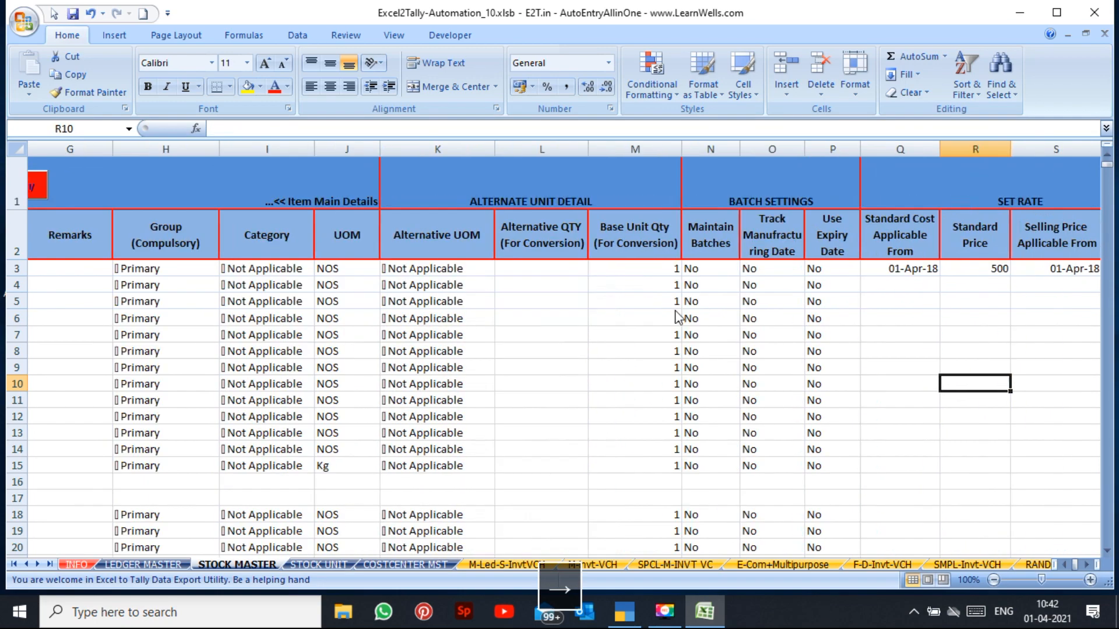
Step: Examine the GST DETAILS columns, highlighting the HSN/SAC Code cells from row 3 to 12 and the Applicable From dates
{"action": "left_click", "coordinate": [696, 196]}
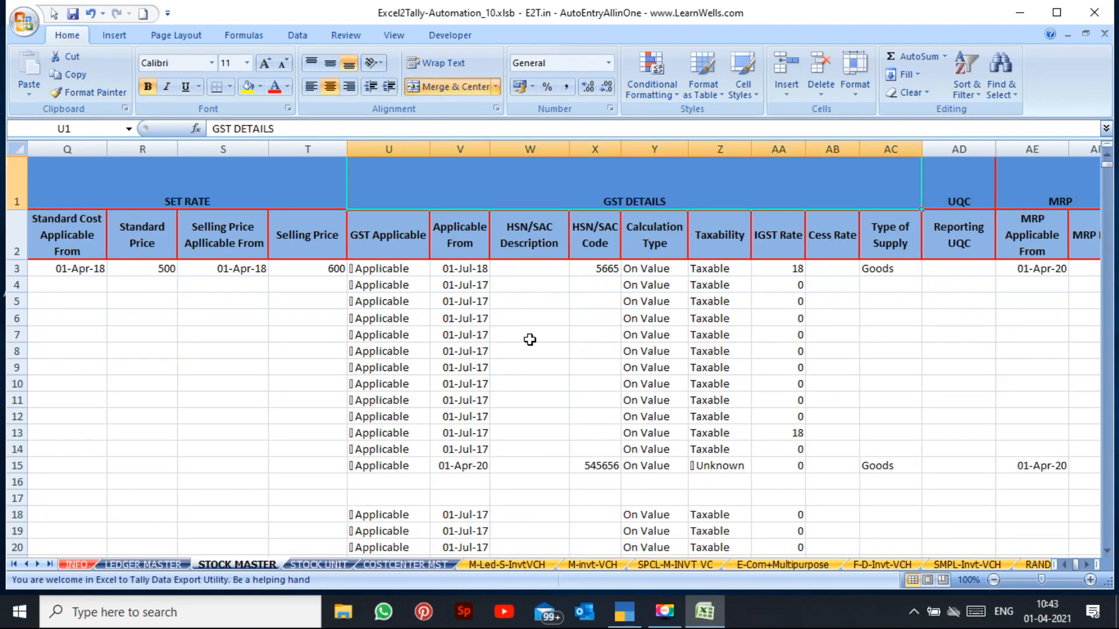
{"action": "left_click_drag", "start_coordinate": [542, 271], "coordinate": [585, 420]}
{"action": "left_click", "coordinate": [595, 347]}
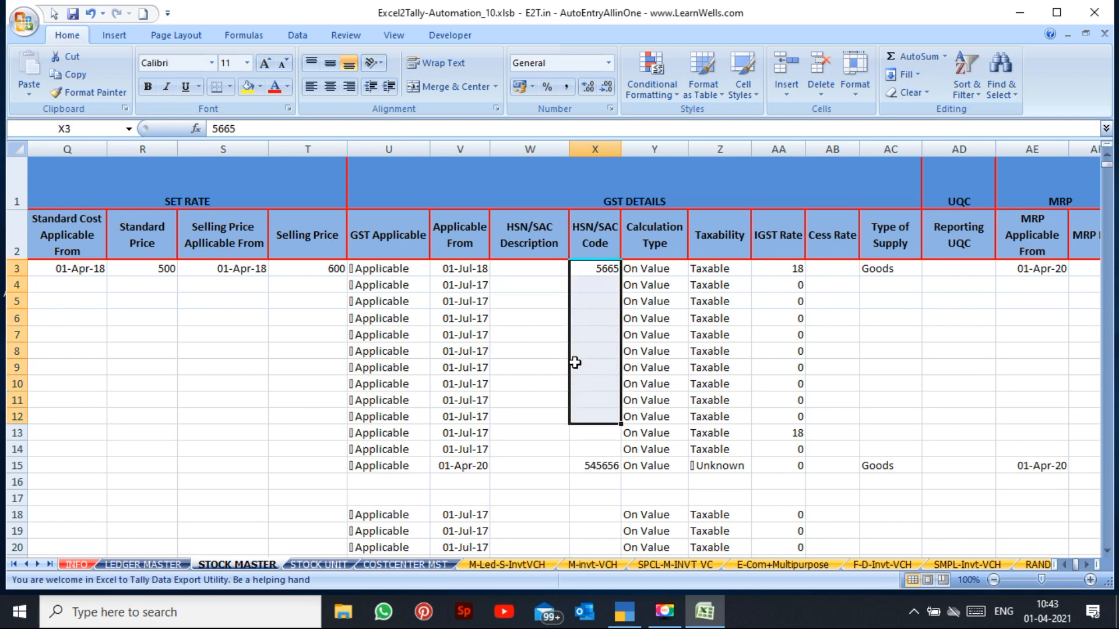
{"action": "left_click_drag", "start_coordinate": [479, 272], "coordinate": [497, 467]}
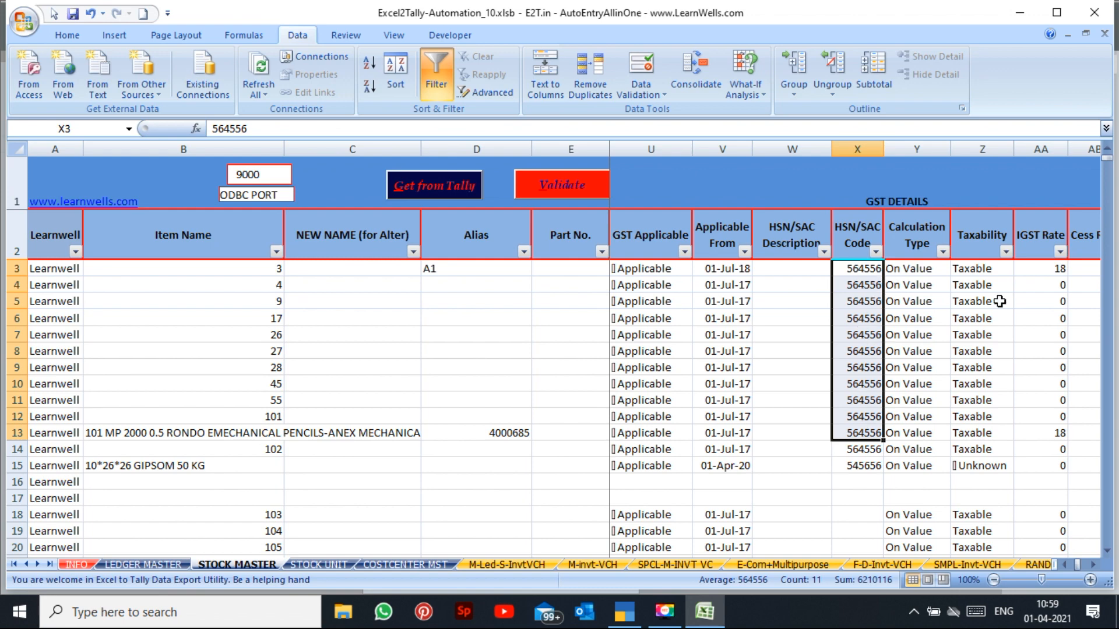
Step: Set the HSN/SAC code of item 3 to 456450 and fill it down the HSN/SAC Code column to row 15
{"action": "left_click", "coordinate": [872, 270]}
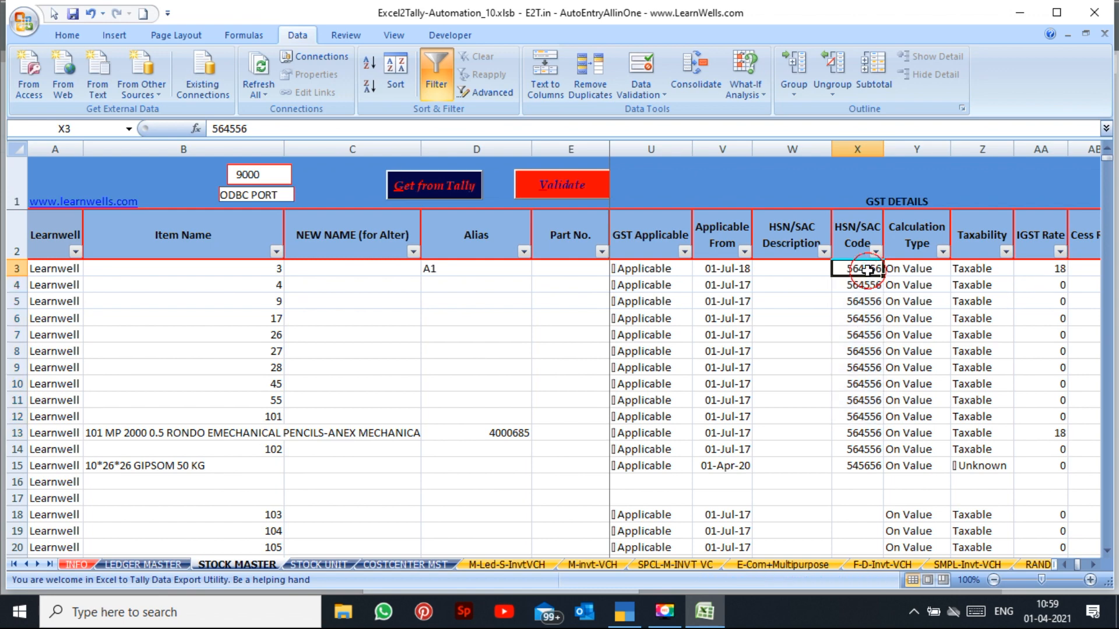
{"action": "type", "text": "456450"}
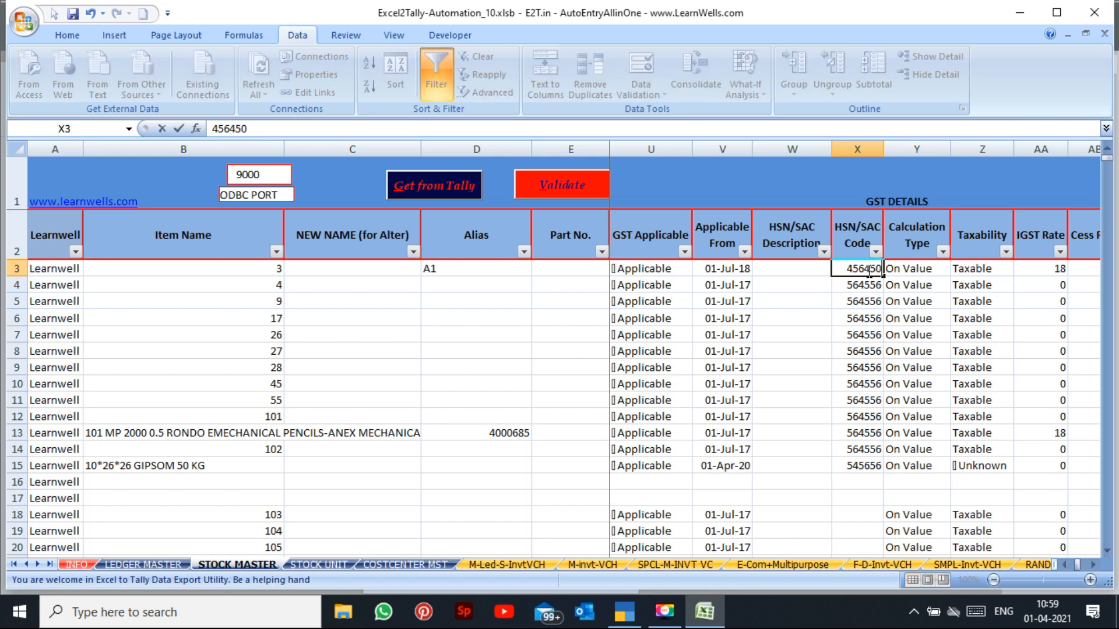
{"action": "key", "text": "Return"}
{"action": "left_click", "coordinate": [868, 270]}
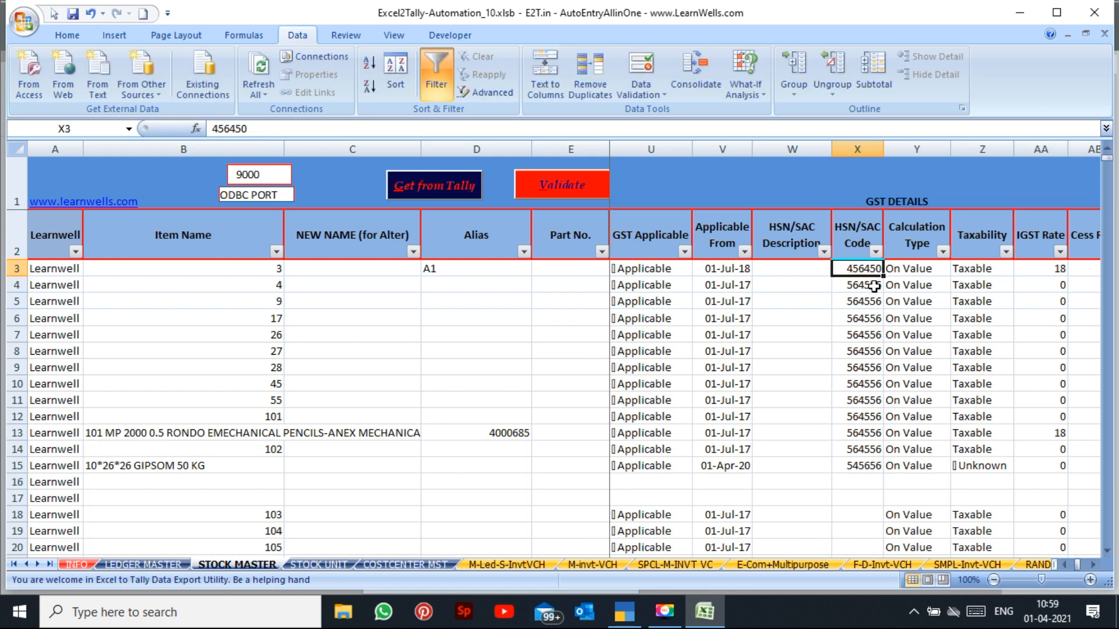
{"action": "left_click_drag", "start_coordinate": [885, 275], "coordinate": [870, 475]}
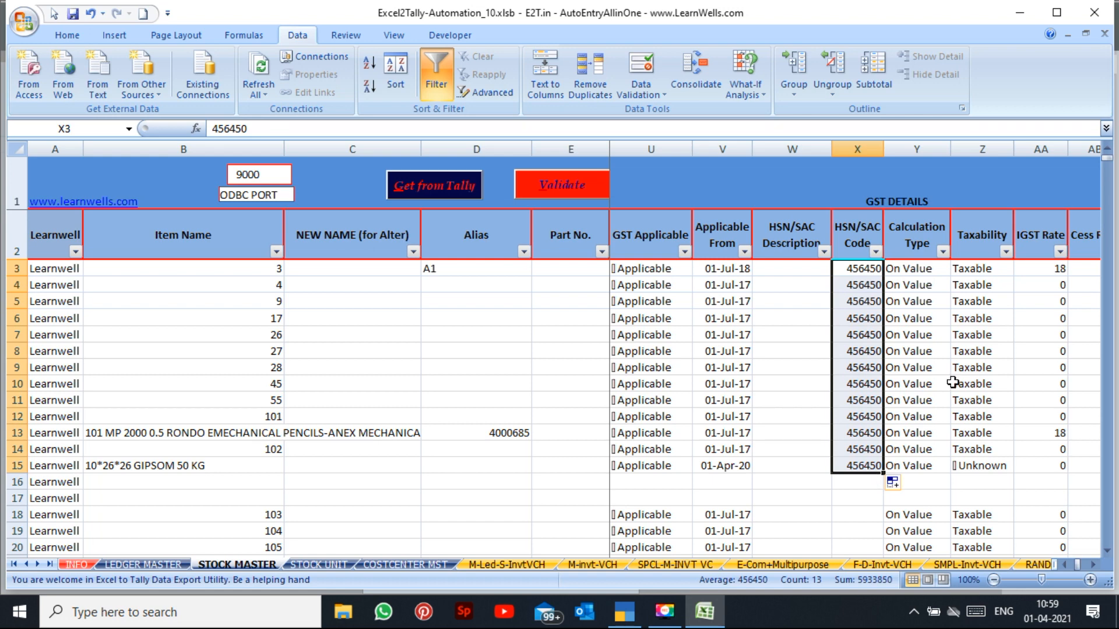
{"action": "left_click", "coordinate": [858, 503]}
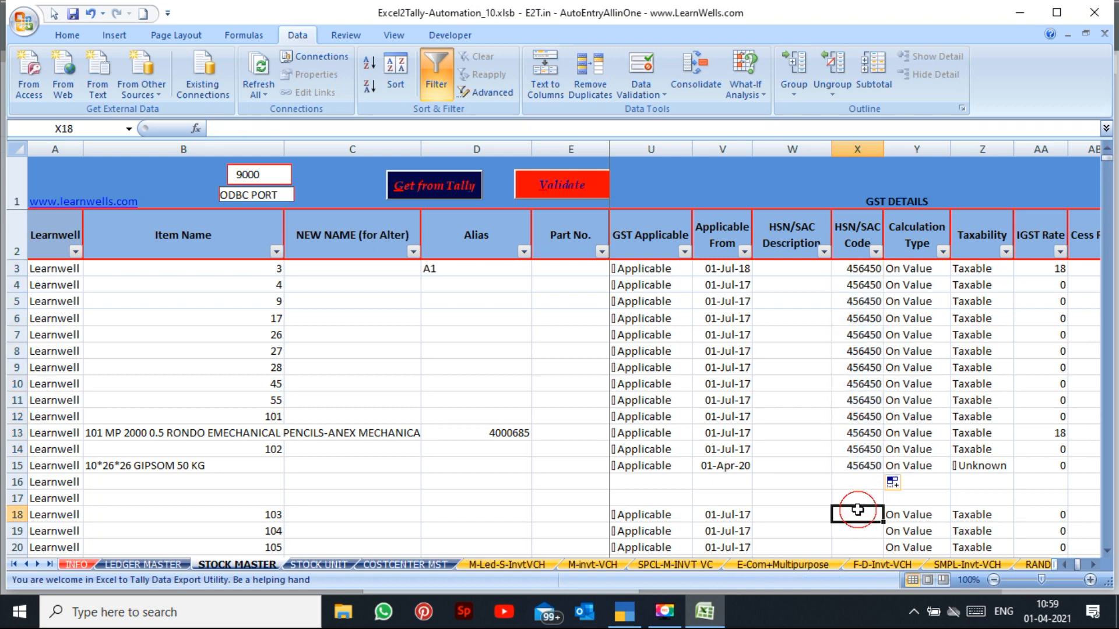
Step: Copy the IGST rate of 18 from the first stock item to all IGST Rate cells down to row 15
{"action": "left_click", "coordinate": [1042, 268]}
{"action": "key", "text": "ctrl+c"}
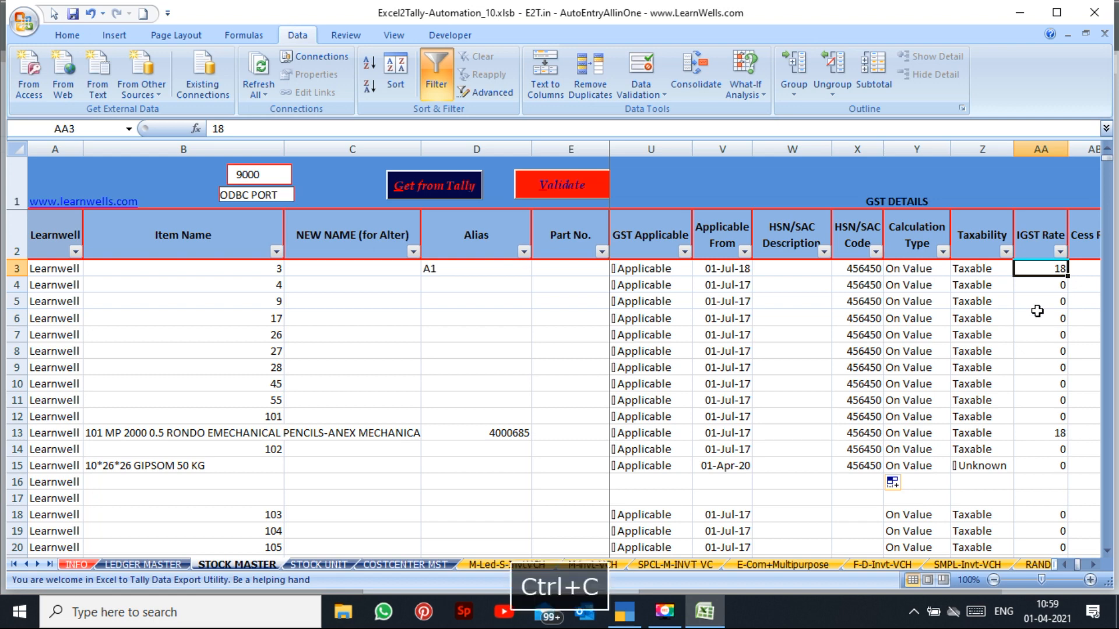
{"action": "key", "text": "shift+Down"}
{"action": "key", "text": "shift+Down"}
{"action": "key", "text": "shift+Down"}
{"action": "key", "text": "shift+Down"}
{"action": "key", "text": "shift+Down"}
{"action": "key", "text": "shift+Down"}
{"action": "key", "text": "shift+Down"}
{"action": "key", "text": "shift+Down"}
{"action": "key", "text": "shift+Down"}
{"action": "key", "text": "shift+Down"}
{"action": "key", "text": "shift+Down"}
{"action": "key", "text": "shift+Down"}
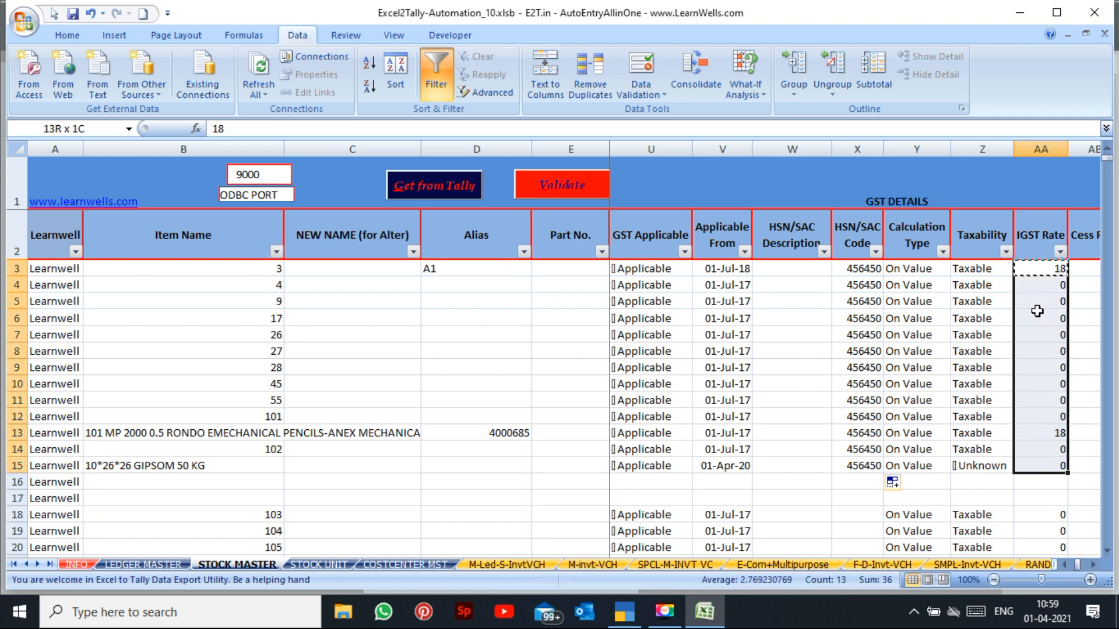
{"action": "key", "text": "ctrl+v"}
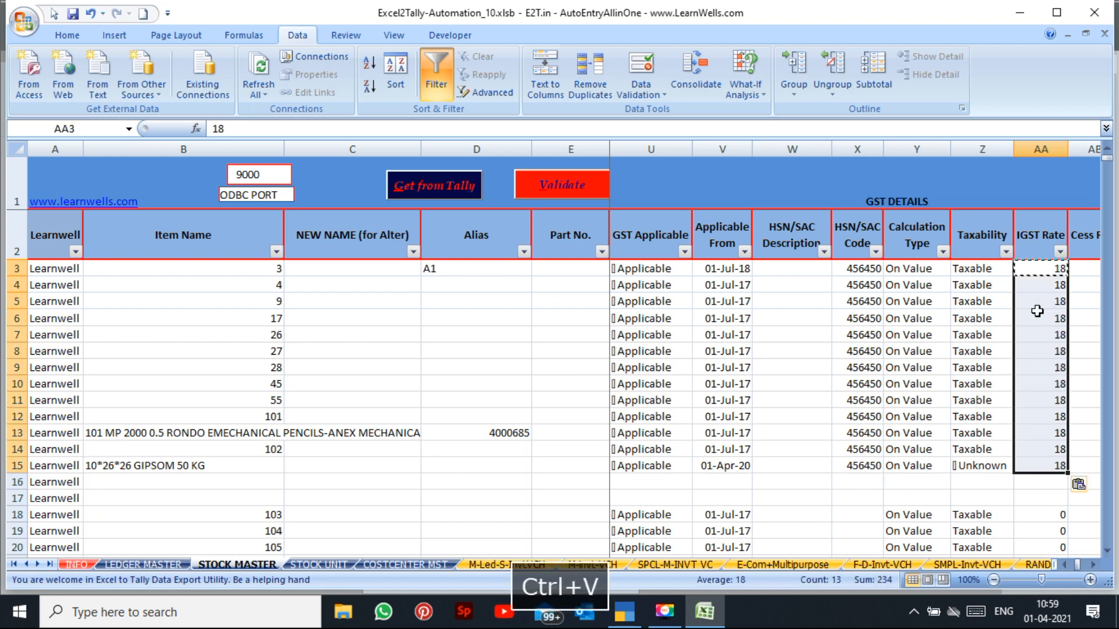
Step: Review the remaining columns of item 3, from Cess Rate and Type of Supply through the opening totals to AUTO CALCULATE
{"action": "key", "text": "Right"}
{"action": "key", "text": "Right"}
{"action": "key", "text": "Right"}
{"action": "key", "text": "Right"}
{"action": "key", "text": "Right"}
{"action": "key", "text": "Right"}
{"action": "key", "text": "Right"}
{"action": "key", "text": "Right"}
{"action": "key", "text": "Right"}
{"action": "key", "text": "Right"}
{"action": "key", "text": "Right"}
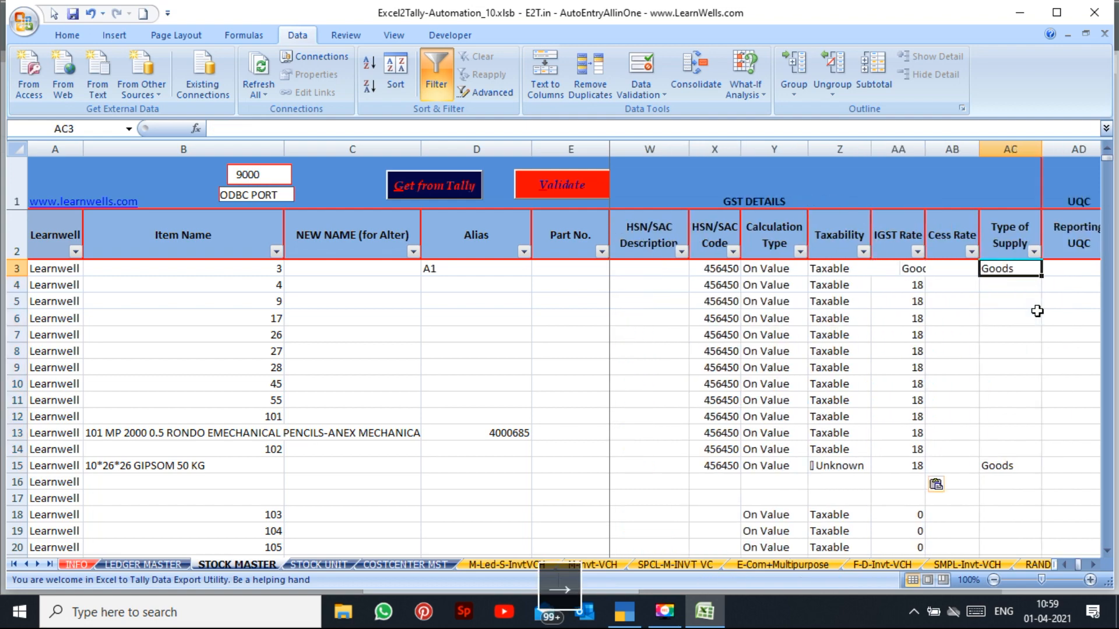
{"action": "key", "text": "Right"}
{"action": "key", "text": "Right"}
{"action": "key", "text": "Right"}
{"action": "key", "text": "Right"}
{"action": "key", "text": "Right"}
{"action": "key", "text": "Right"}
{"action": "key", "text": "Right"}
{"action": "key", "text": "Right"}
{"action": "key", "text": "Right"}
{"action": "key", "text": "Right"}
{"action": "key", "text": "Right"}
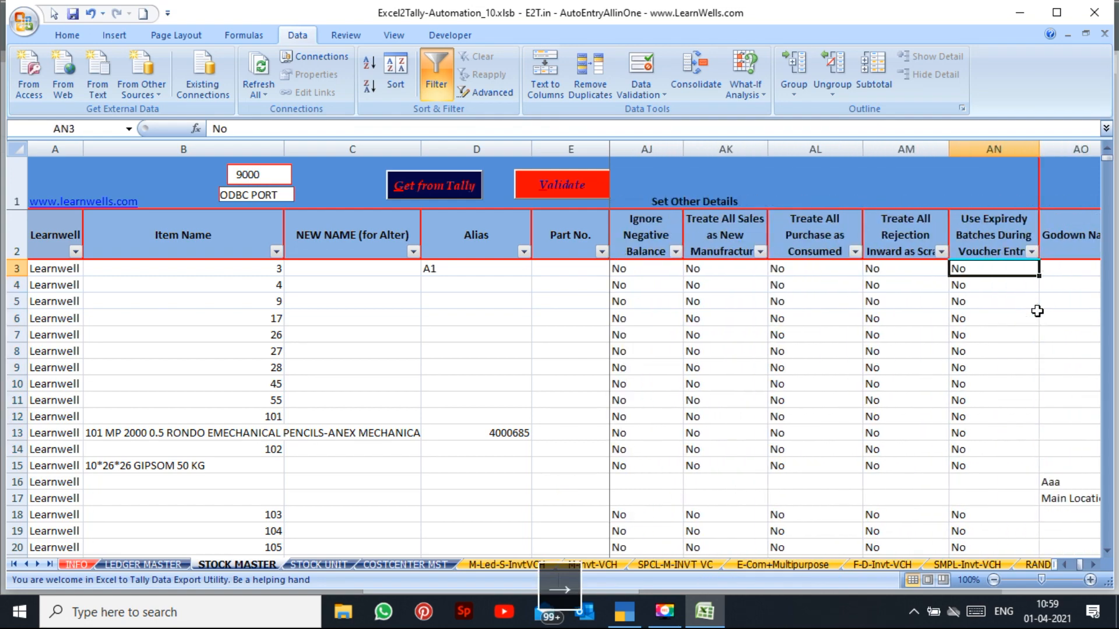
{"action": "key", "text": "Right"}
{"action": "key", "text": "Right"}
{"action": "key", "text": "Right"}
{"action": "key", "text": "Right"}
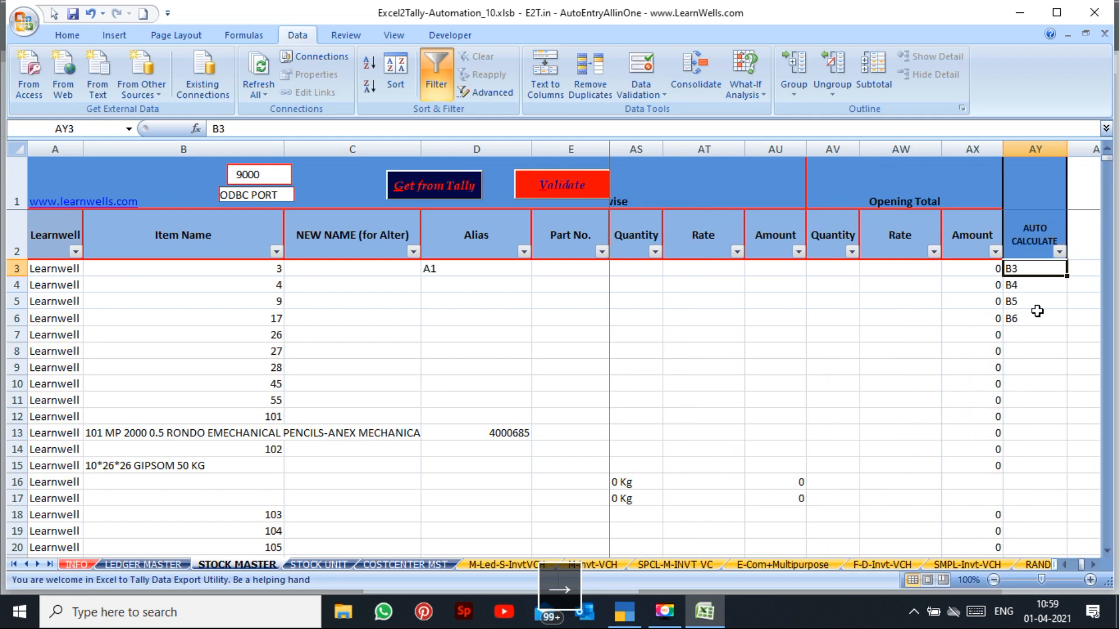
Step: Validate the stock item entries on the STOCK MASTER sheet and dismiss the completion notice
{"action": "key", "text": "Left"}
{"action": "key", "text": "Left"}
{"action": "key", "text": "Left"}
{"action": "key", "text": "Left"}
{"action": "key", "text": "Left"}
{"action": "key", "text": "Left"}
{"action": "key", "text": "Left"}
{"action": "key", "text": "Left"}
{"action": "key", "text": "Left"}
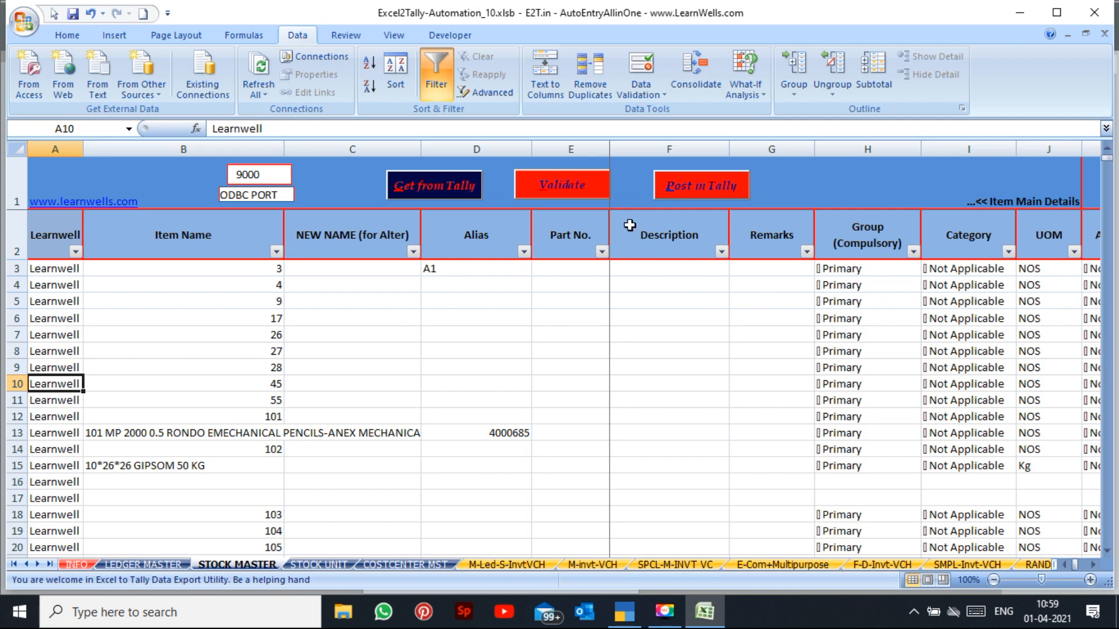
{"action": "left_click", "coordinate": [585, 190]}
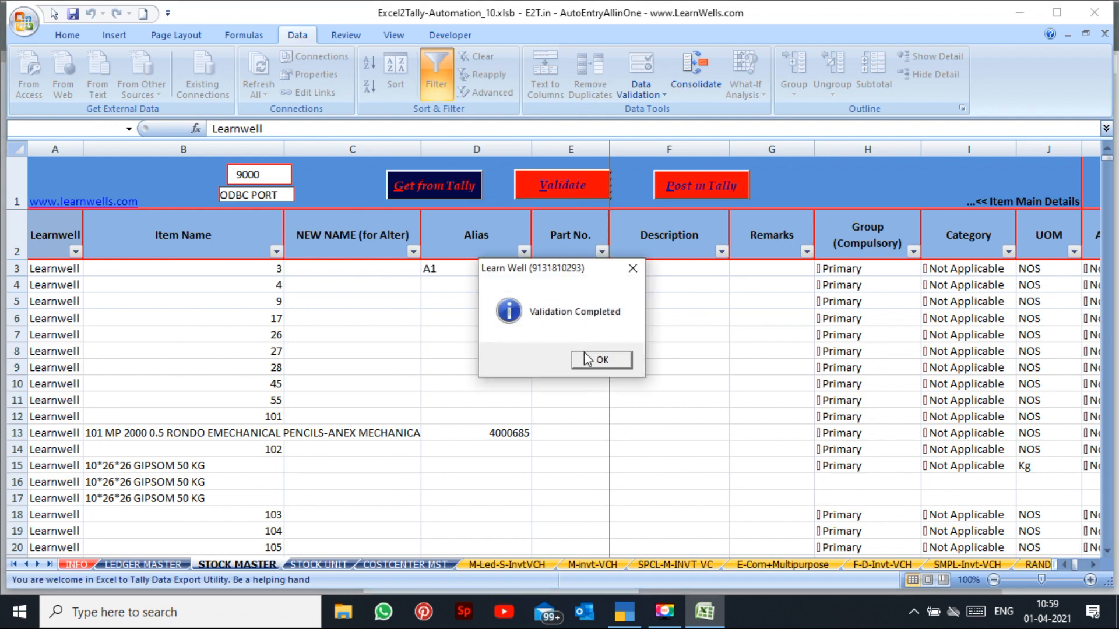
{"action": "left_click", "coordinate": [601, 359]}
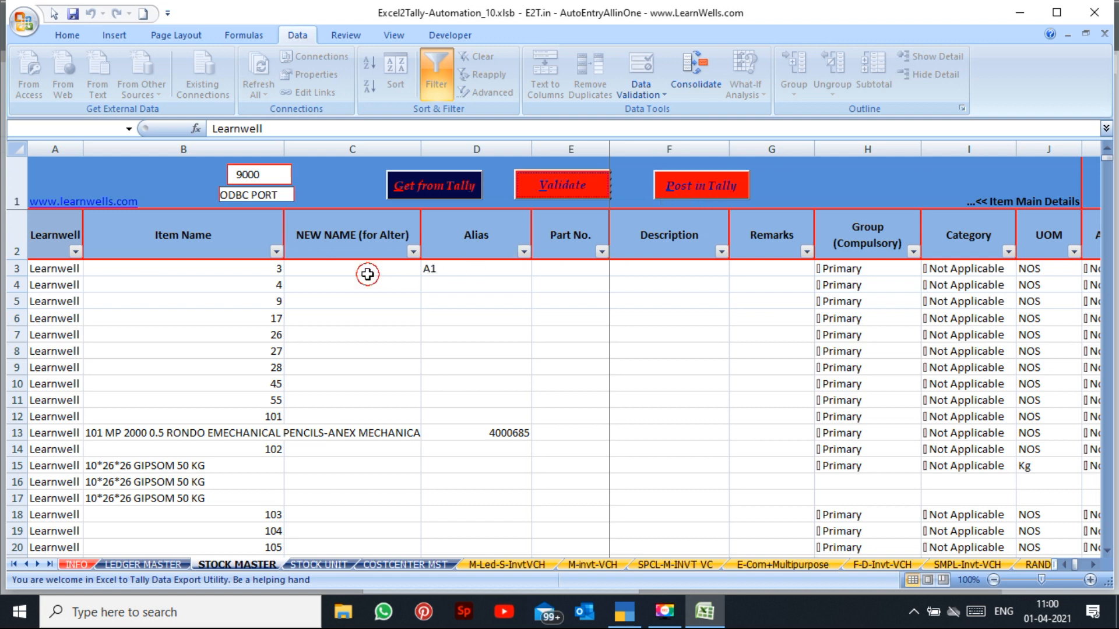
Step: Enter lewssdfdslk12 as the new name of item 4 and fill the series down the NEW NAME column to row 12
{"action": "left_click_drag", "start_coordinate": [370, 275], "coordinate": [356, 358]}
{"action": "left_click", "coordinate": [365, 298]}
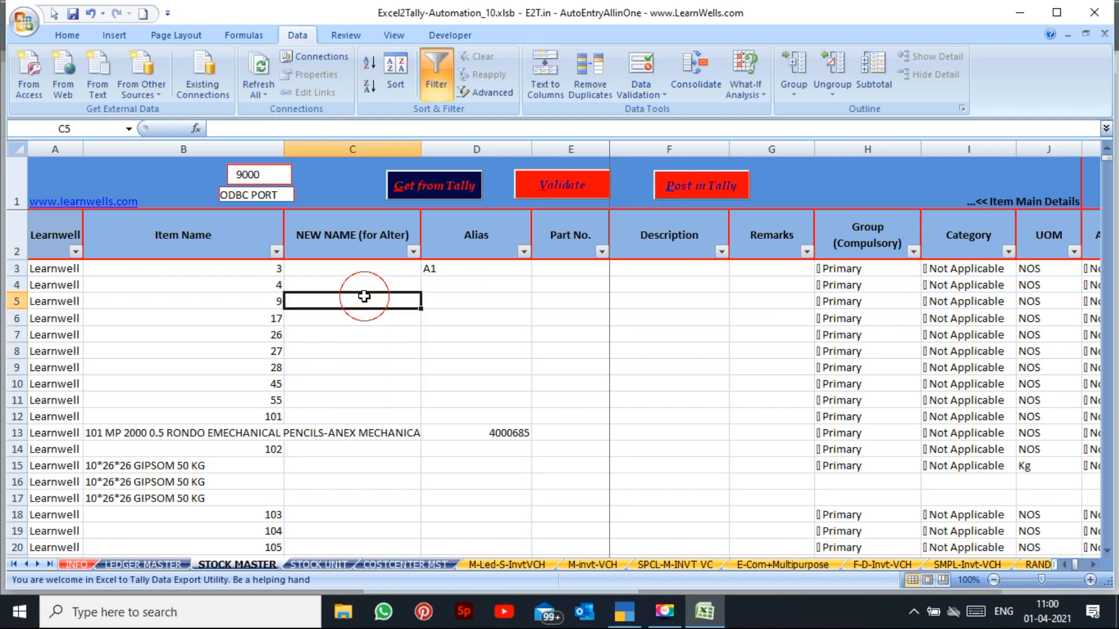
{"action": "left_click", "coordinate": [362, 286]}
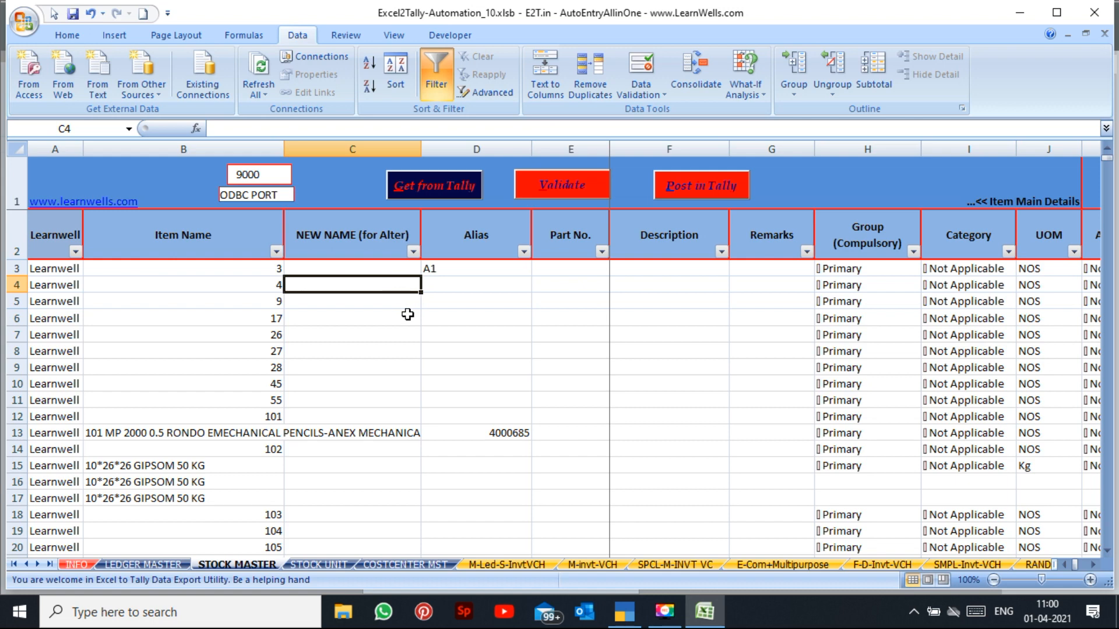
{"action": "type", "text": "lewssdfdslk12"}
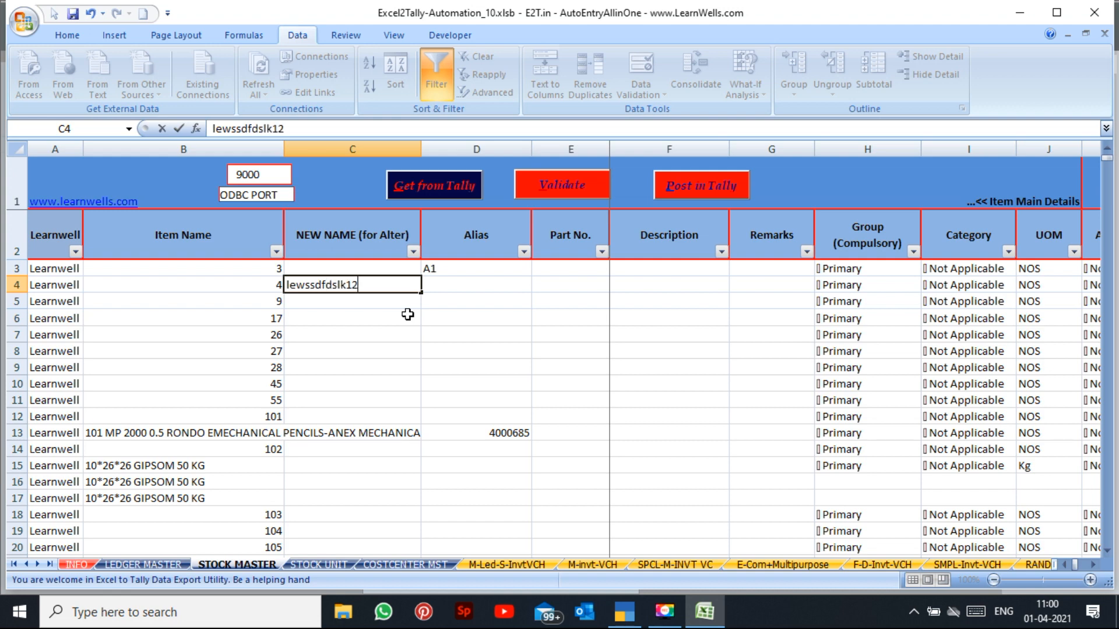
{"action": "key", "text": "Return"}
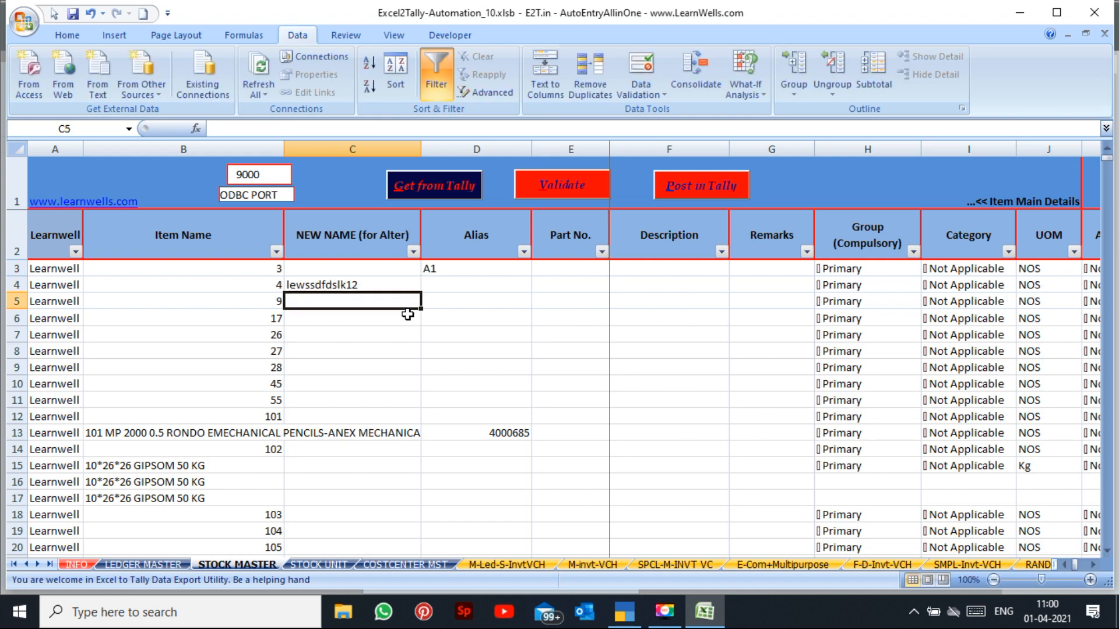
{"action": "left_click", "coordinate": [407, 285]}
{"action": "left_click_drag", "start_coordinate": [422, 293], "coordinate": [382, 429]}
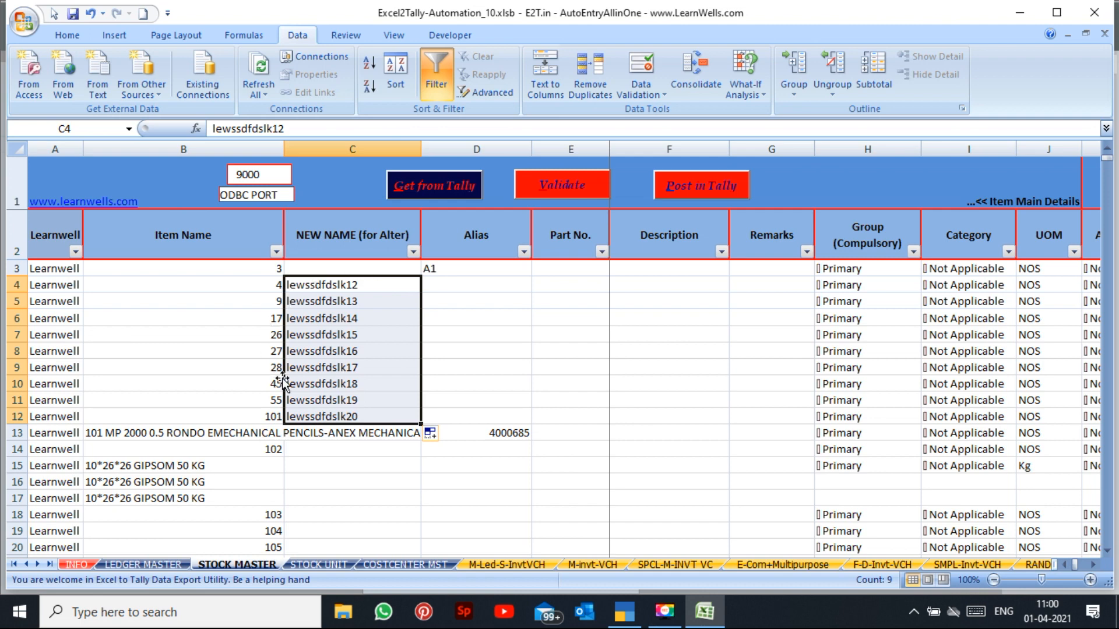
Step: Post the altered stock items from the STOCK MASTER sheet in Tally
{"action": "left_click", "coordinate": [260, 421]}
{"action": "left_click", "coordinate": [313, 447]}
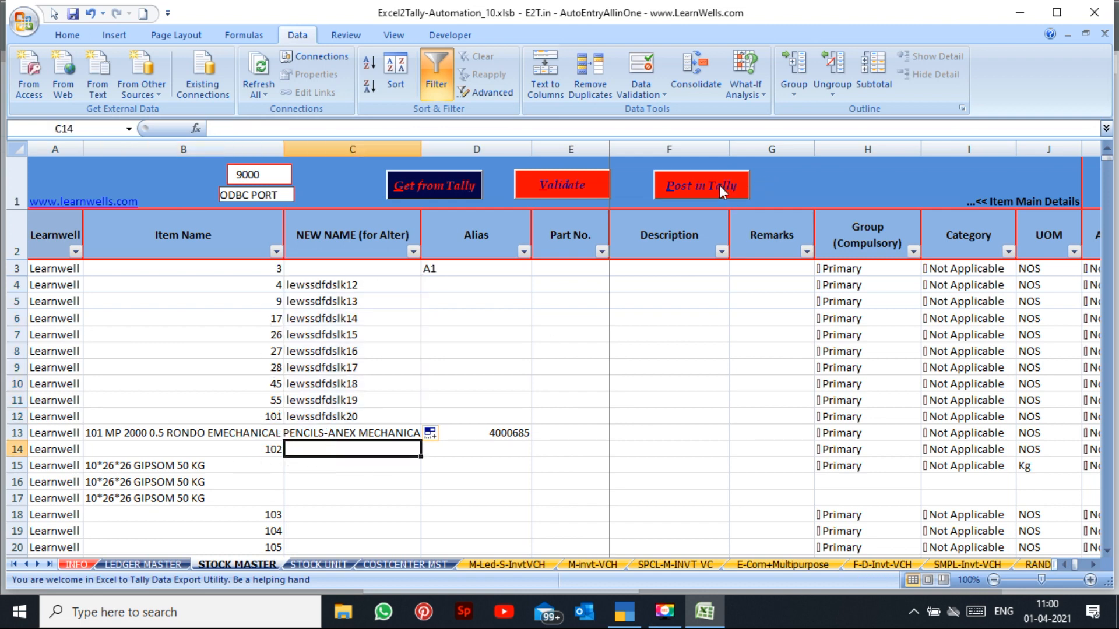
{"action": "left_click", "coordinate": [704, 192]}
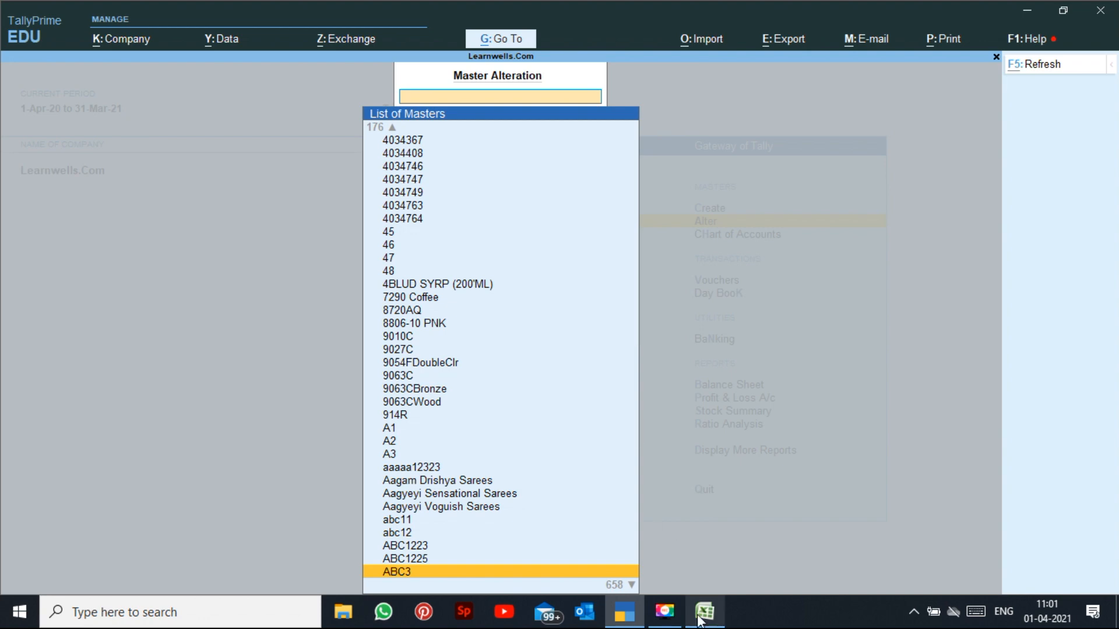
Step: In TallyPrime's Master Alteration list, search for Lewss and open stock item lewssdfdslk16
{"action": "mouse_move", "coordinate": [705, 612]}
{"action": "left_click", "coordinate": [649, 484]}
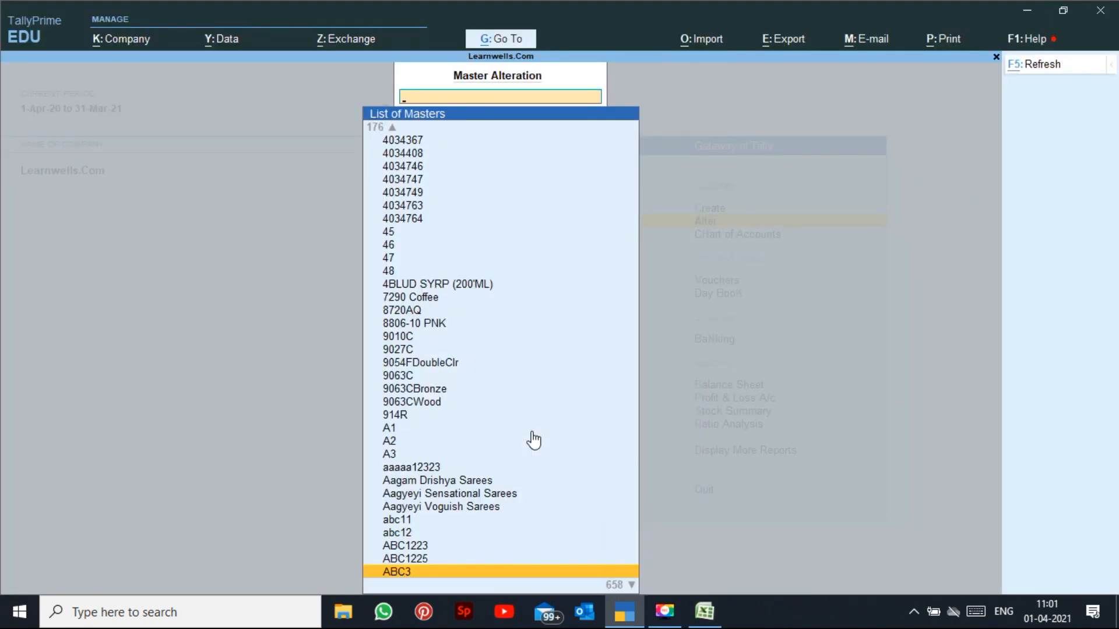
{"action": "type", "text": "Lewss"}
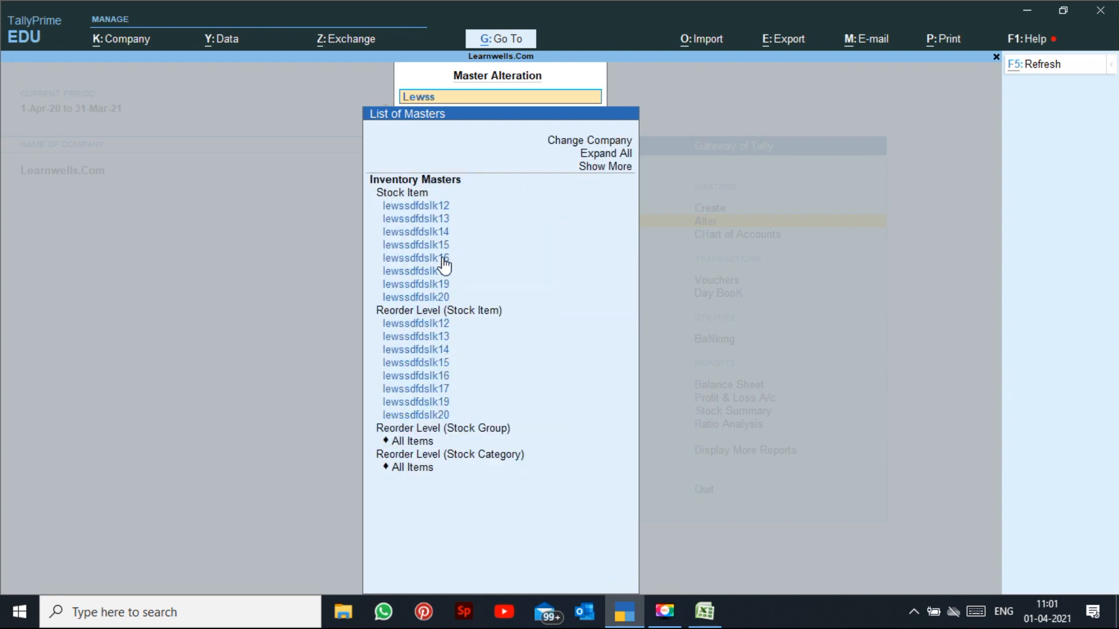
{"action": "left_click", "coordinate": [444, 261]}
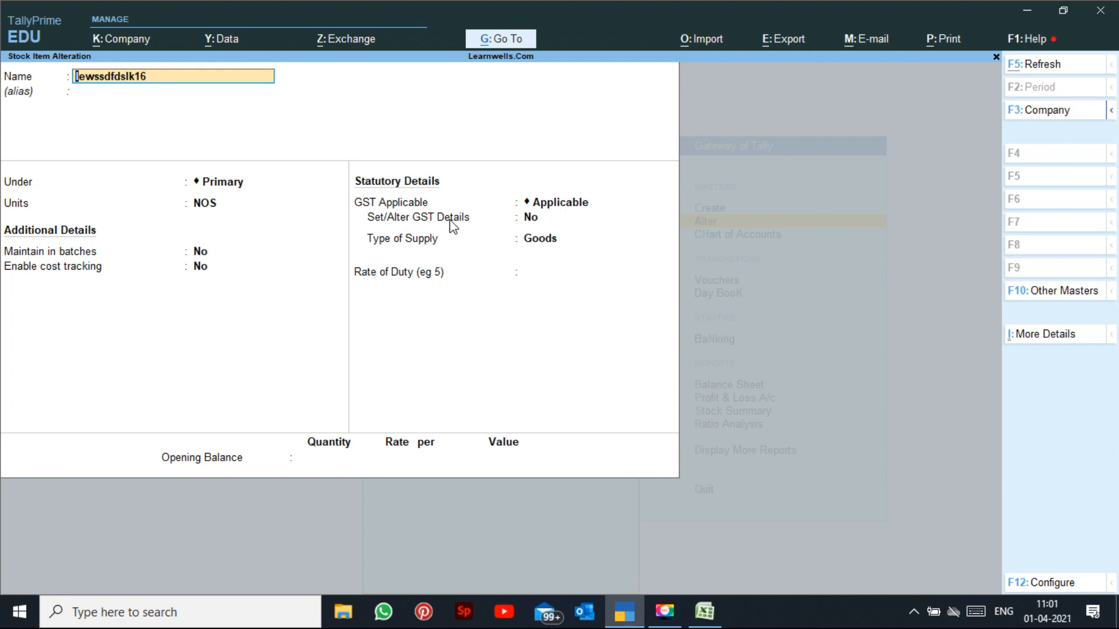
Step: Examine the HSN/SAC code and tax rates in the GST details of lewssdfdslk16, and return to the masters list without saving
{"action": "left_click", "coordinate": [530, 218]}
{"action": "key", "text": "y"}
{"action": "key", "text": "Return"}
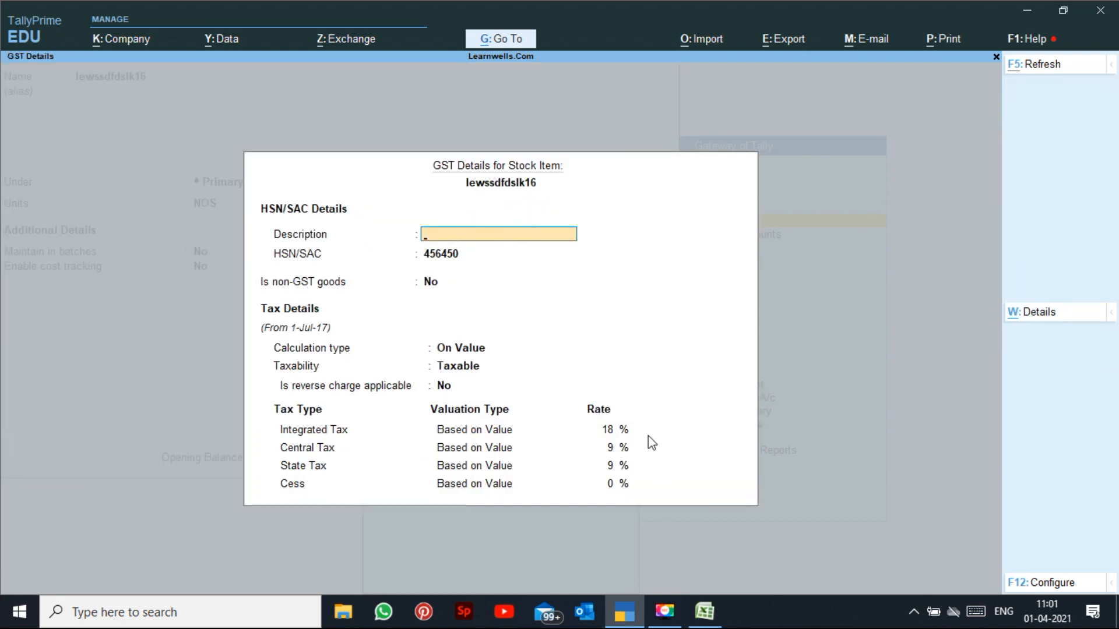
{"action": "left_click", "coordinate": [609, 431]}
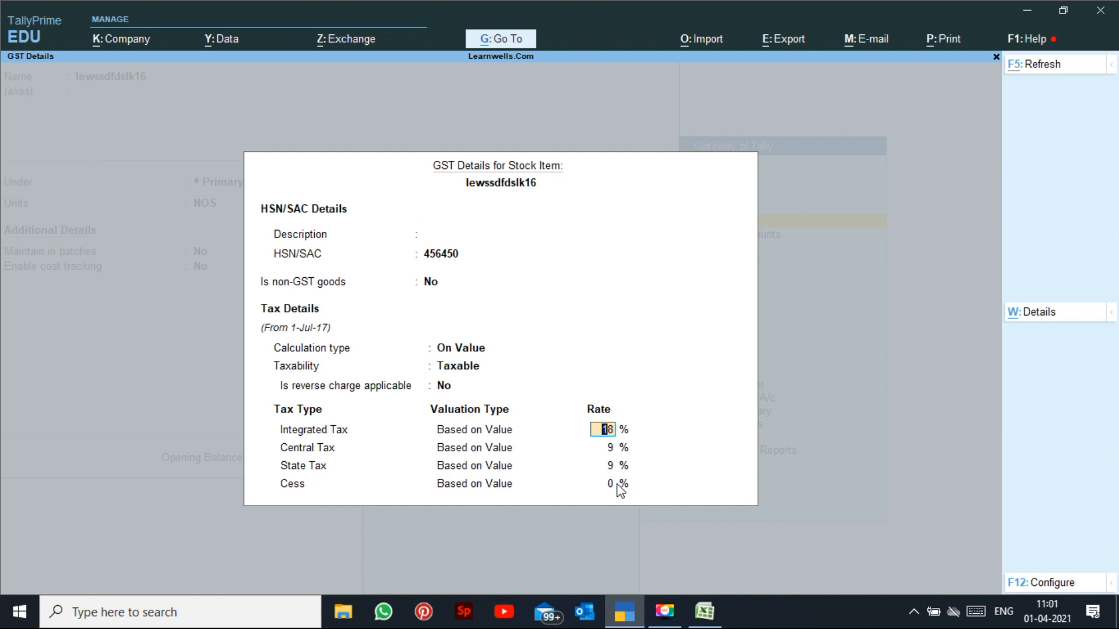
{"action": "key", "text": "Escape"}
{"action": "key", "text": "Escape"}
{"action": "key", "text": "Escape"}
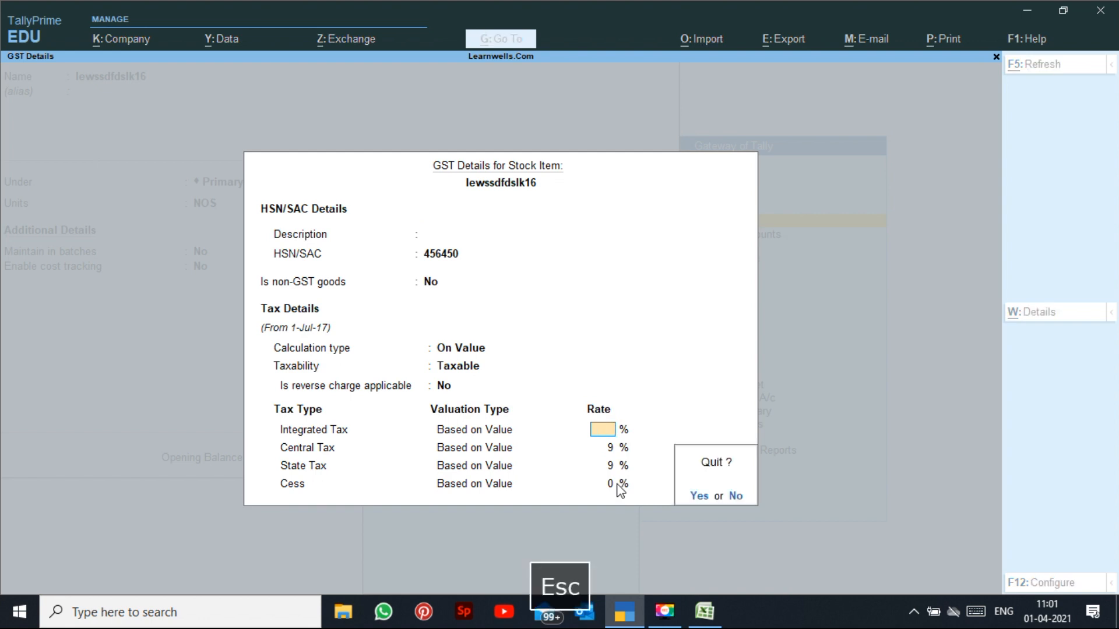
{"action": "key", "text": "Escape"}
{"action": "key", "text": "Escape"}
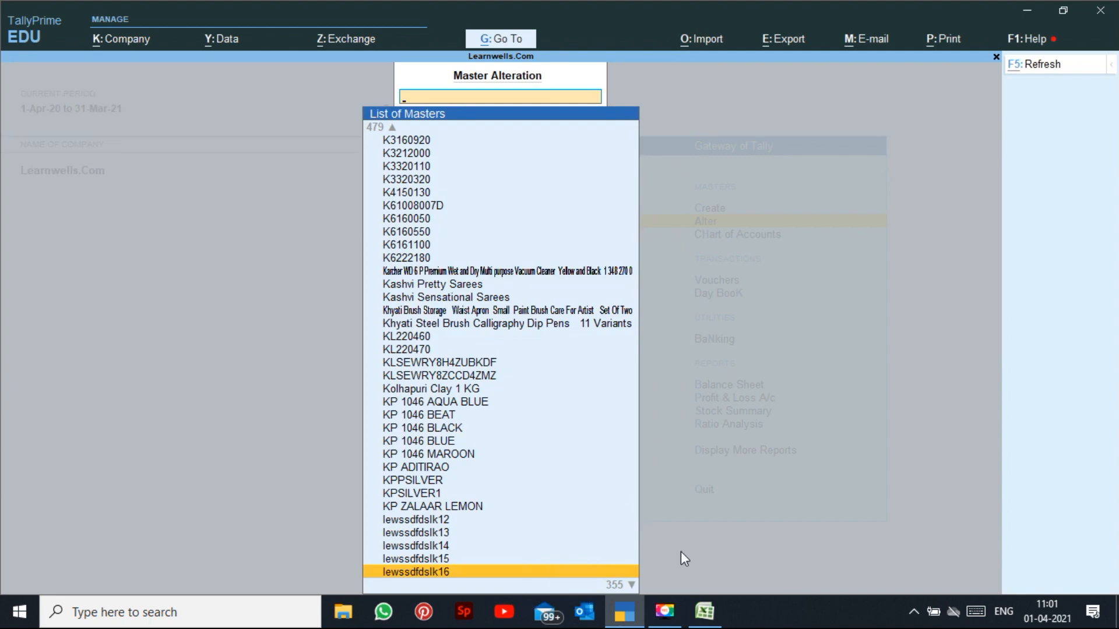
Step: Switch back to the Excel2Tally workbook and view the LEDGER MASTER sheet
{"action": "left_click", "coordinate": [704, 611]}
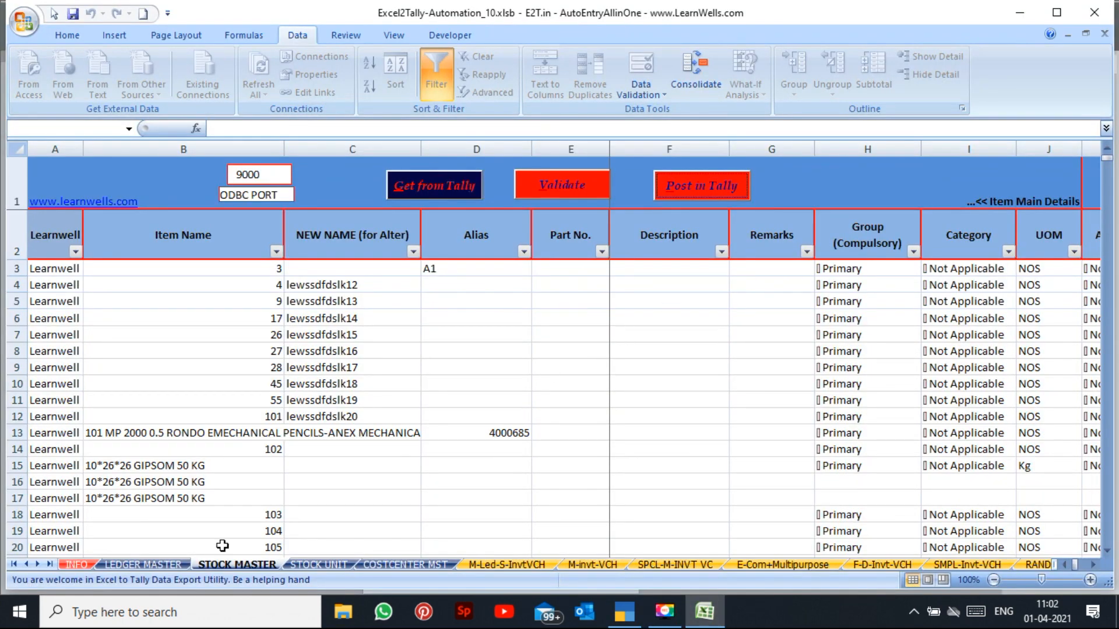
{"action": "left_click", "coordinate": [172, 566]}
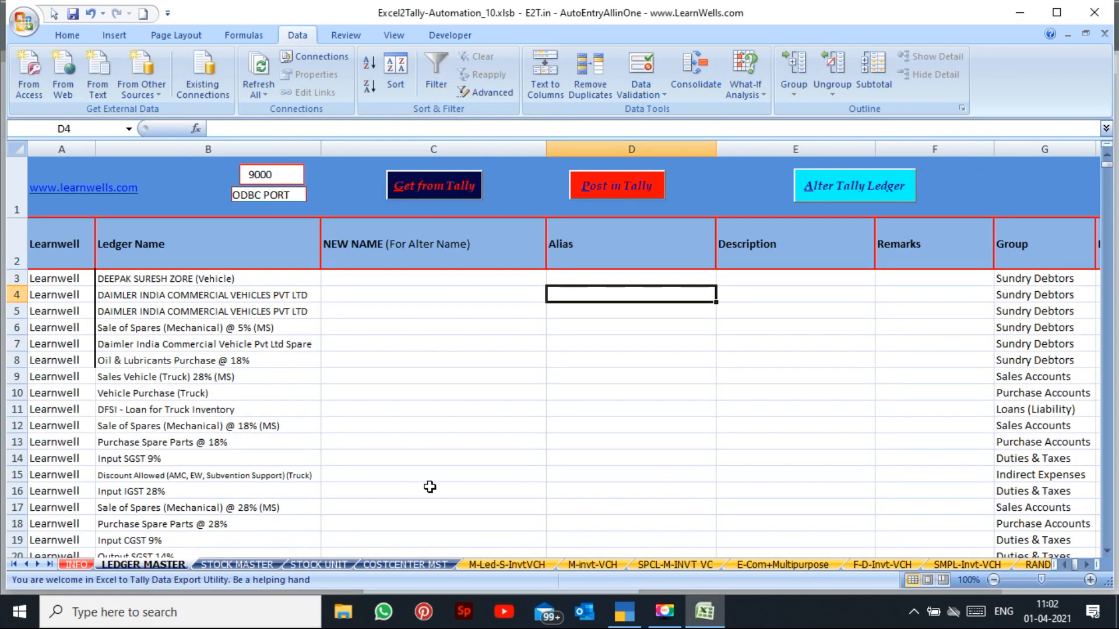
{"action": "left_click", "coordinate": [561, 404]}
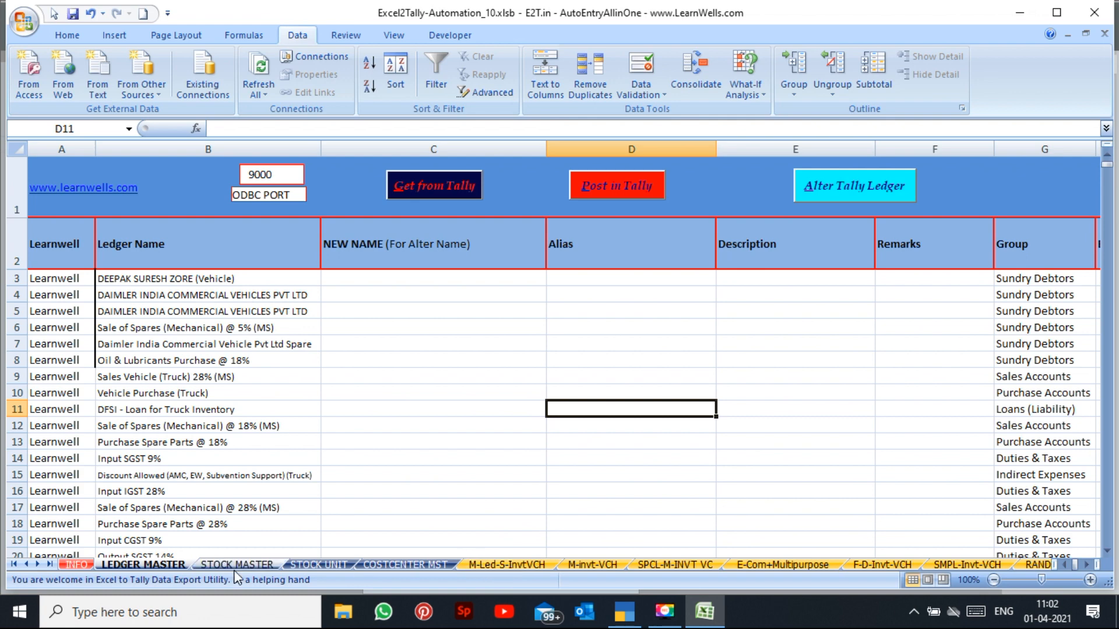
Step: Look through the names of the workbook's sheets up to the last one and return to the first
{"action": "left_click", "coordinate": [39, 564]}
{"action": "left_click", "coordinate": [39, 564]}
{"action": "left_click", "coordinate": [39, 565]}
{"action": "left_click", "coordinate": [39, 564]}
{"action": "left_click", "coordinate": [39, 564]}
{"action": "left_click", "coordinate": [39, 564]}
{"action": "left_click", "coordinate": [39, 564]}
{"action": "left_click", "coordinate": [40, 565]}
{"action": "left_click", "coordinate": [39, 564]}
{"action": "left_click", "coordinate": [39, 564]}
{"action": "left_click", "coordinate": [39, 564]}
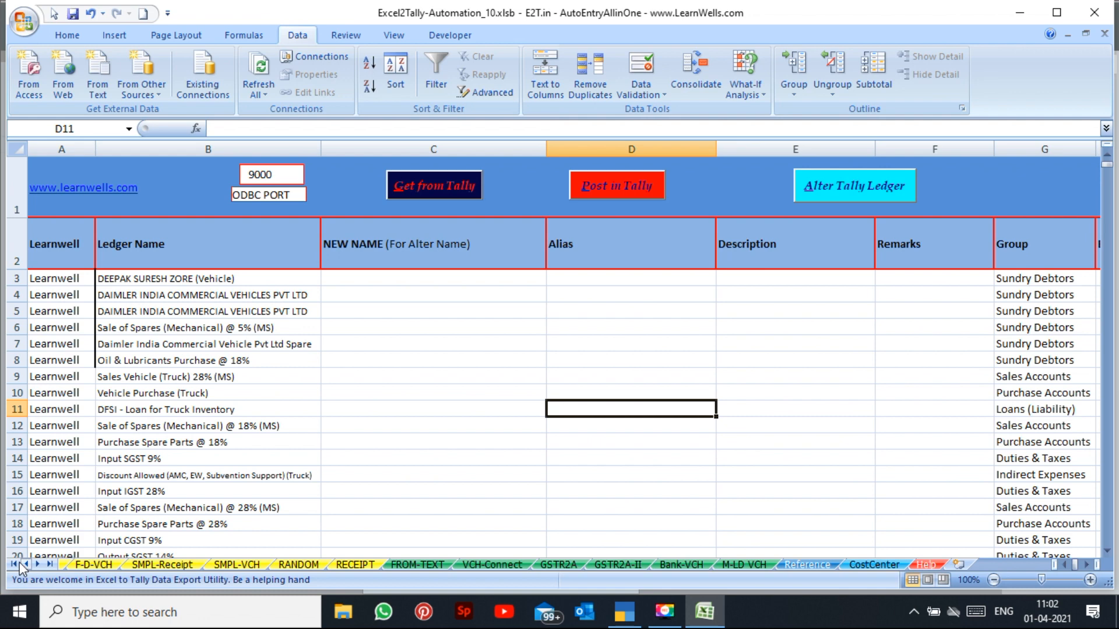
{"action": "left_click", "coordinate": [18, 563]}
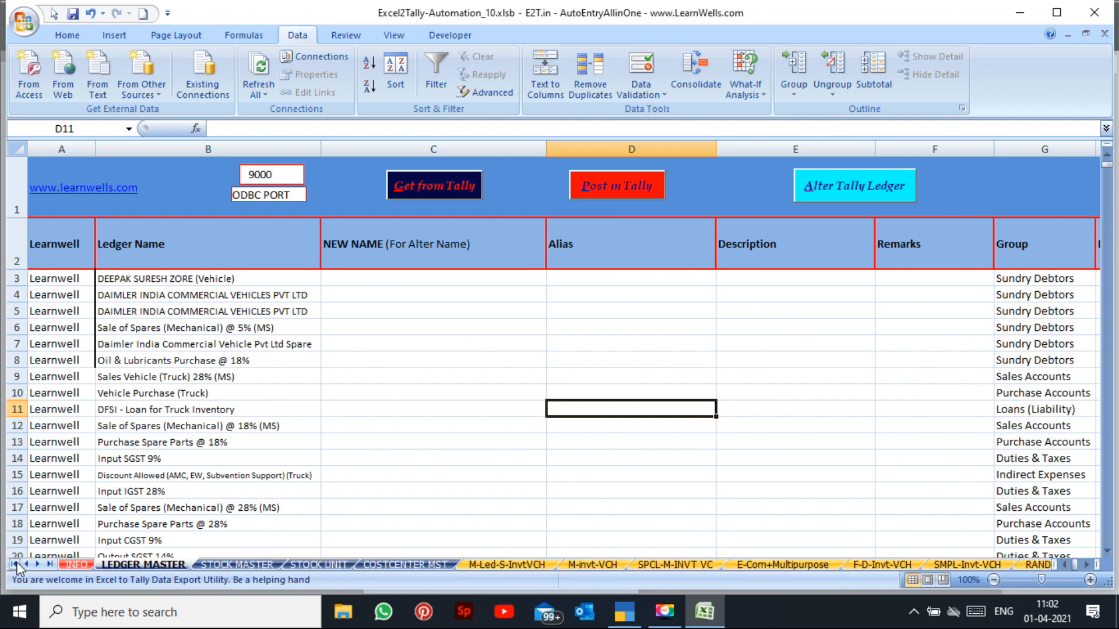
Step: From the INFO sheet, show each sheet category in turn, from vouchers with inventory to other imports, ending with all sheets
{"action": "left_click", "coordinate": [69, 564]}
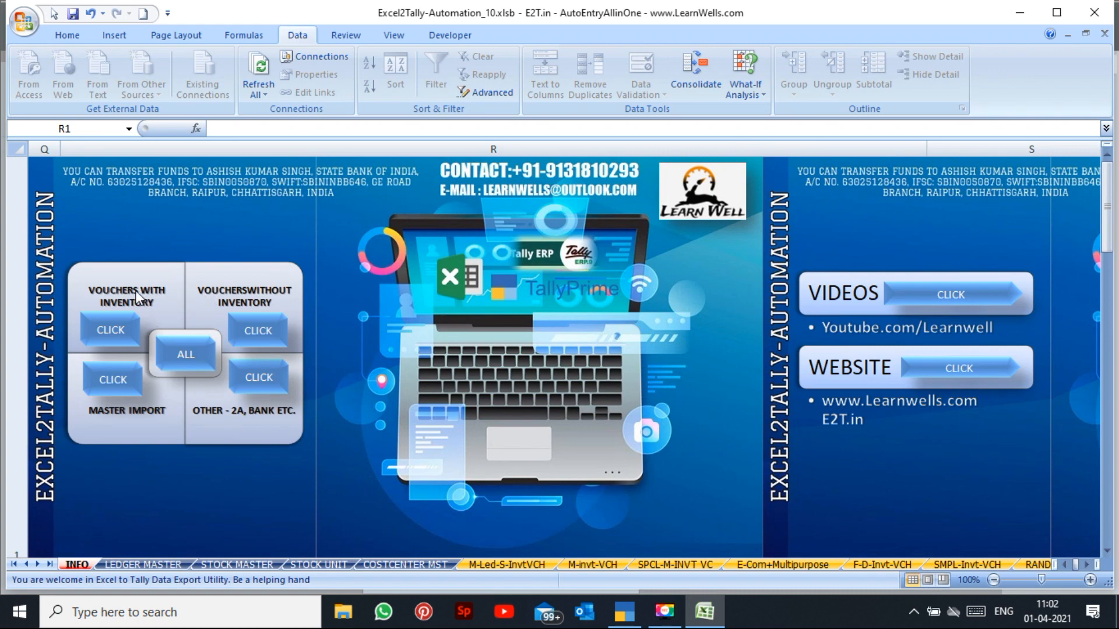
{"action": "left_click", "coordinate": [110, 330]}
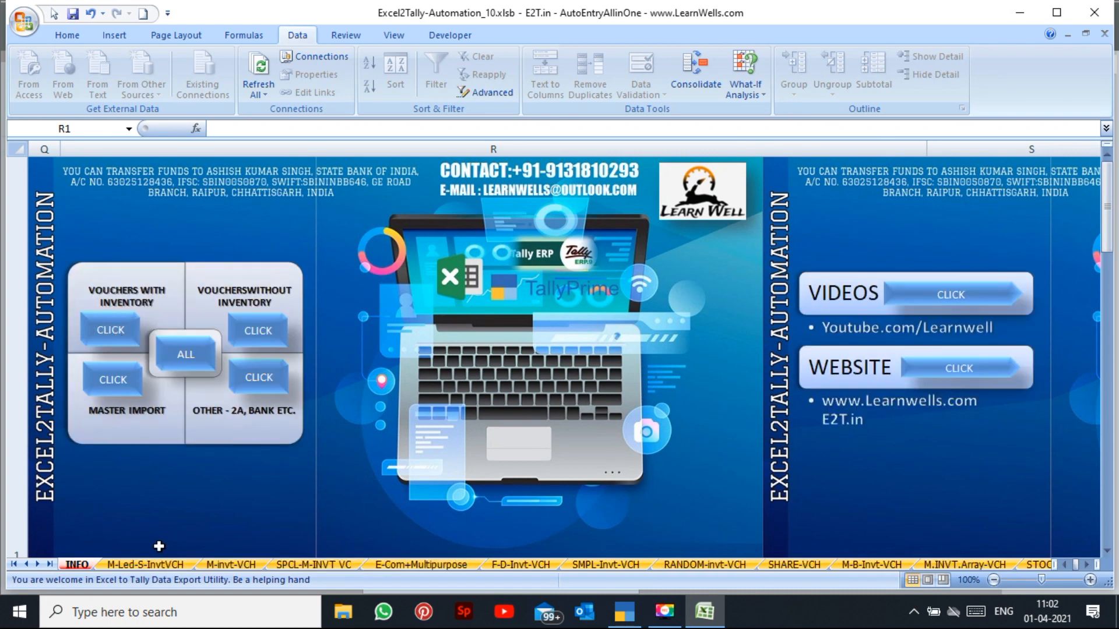
{"action": "left_click", "coordinate": [261, 331]}
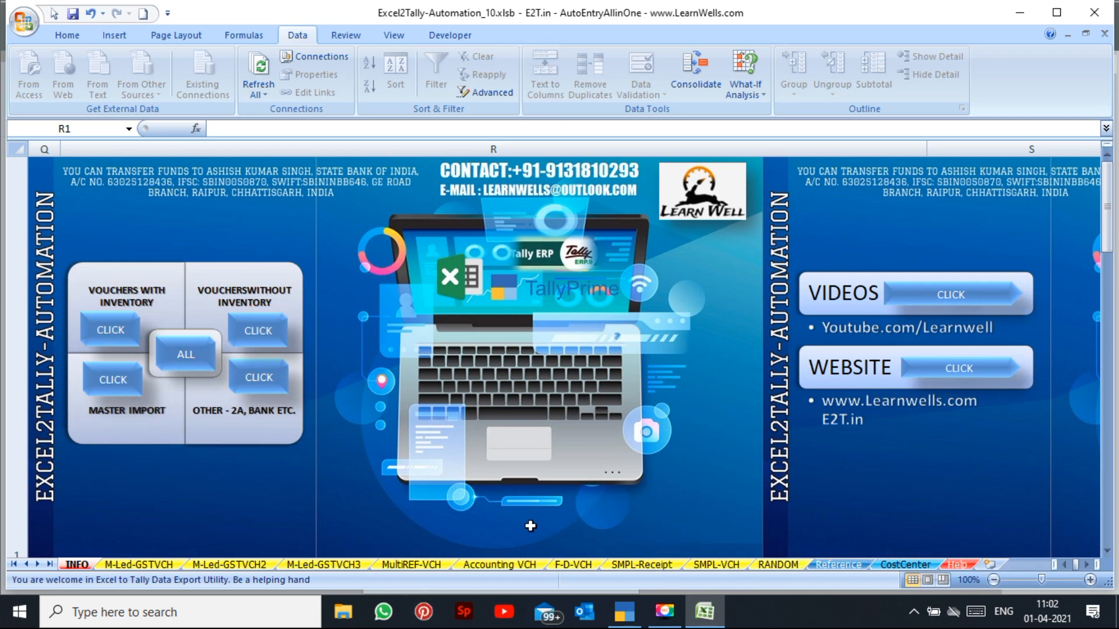
{"action": "left_click", "coordinate": [117, 376]}
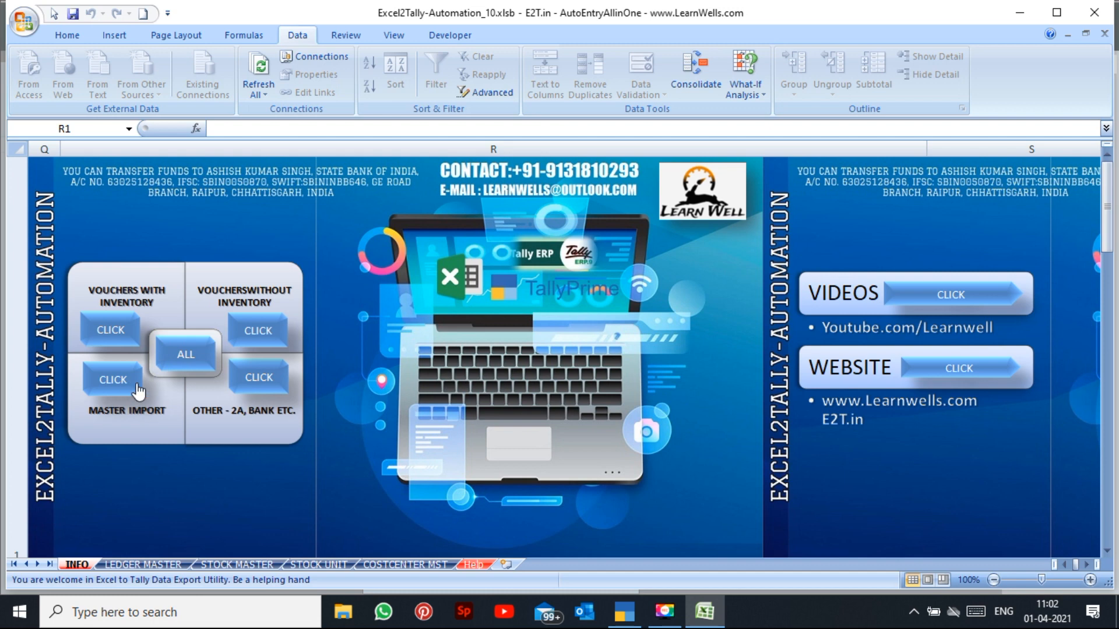
{"action": "left_click", "coordinate": [256, 394]}
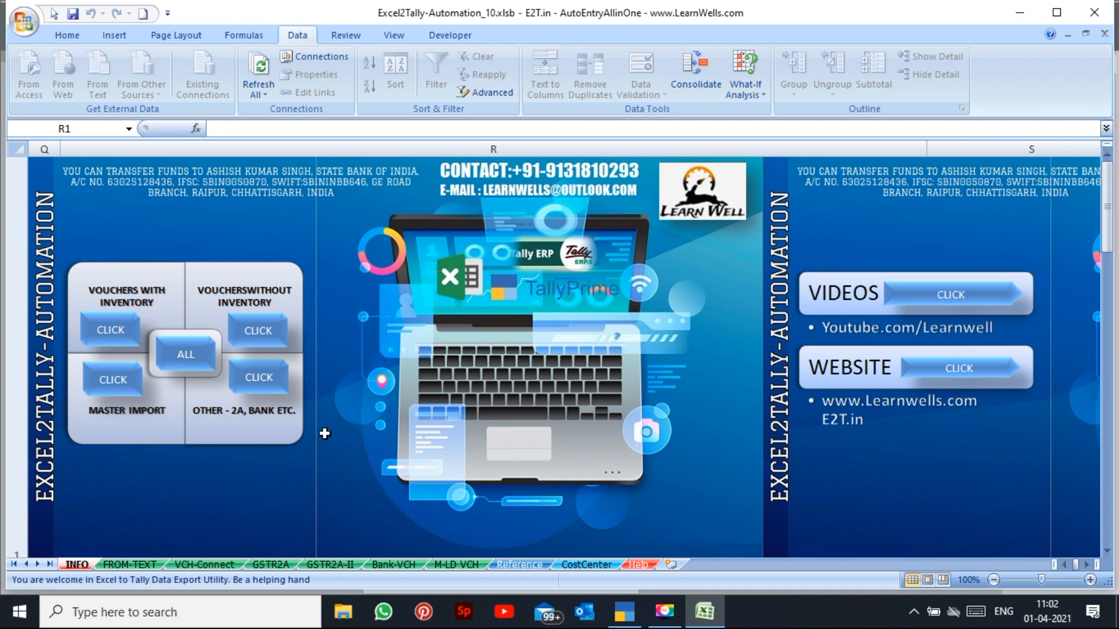
{"action": "left_click", "coordinate": [204, 363]}
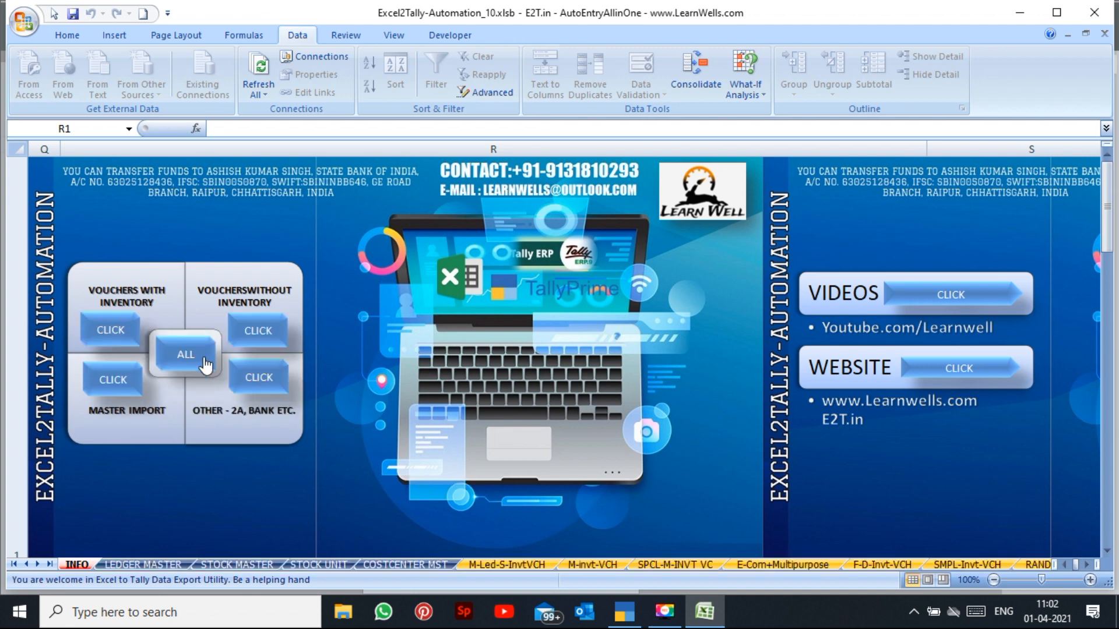